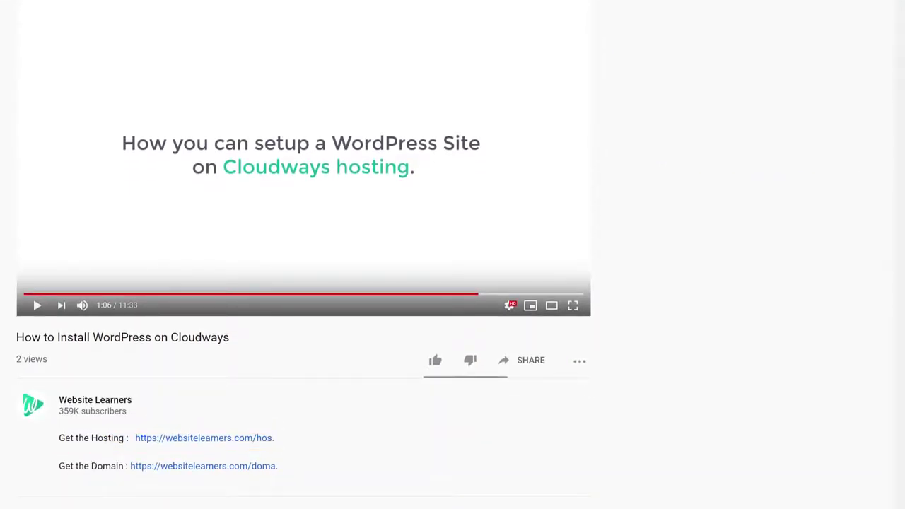
Step: Start a Cloudways free trial by entering your first name, last name, e-mail address and password
{"action": "left_click", "coordinate": [195, 438]}
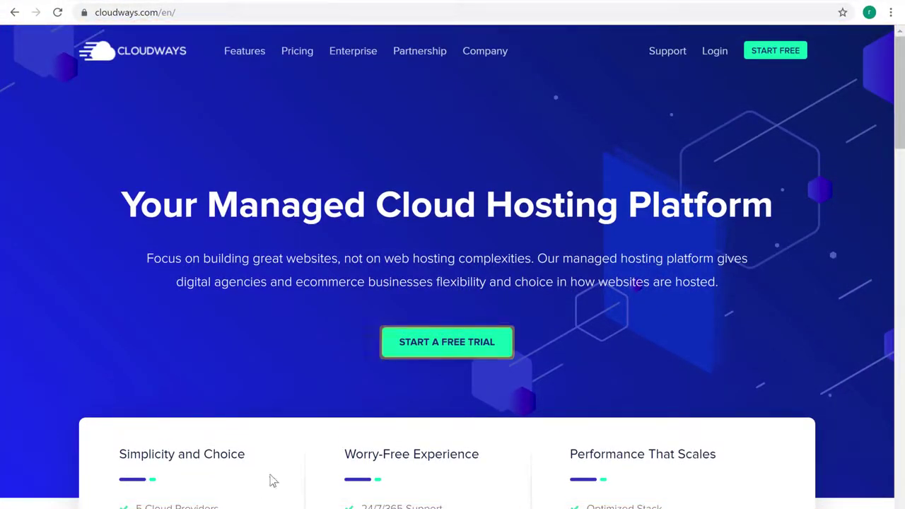
{"action": "left_click", "coordinate": [455, 346]}
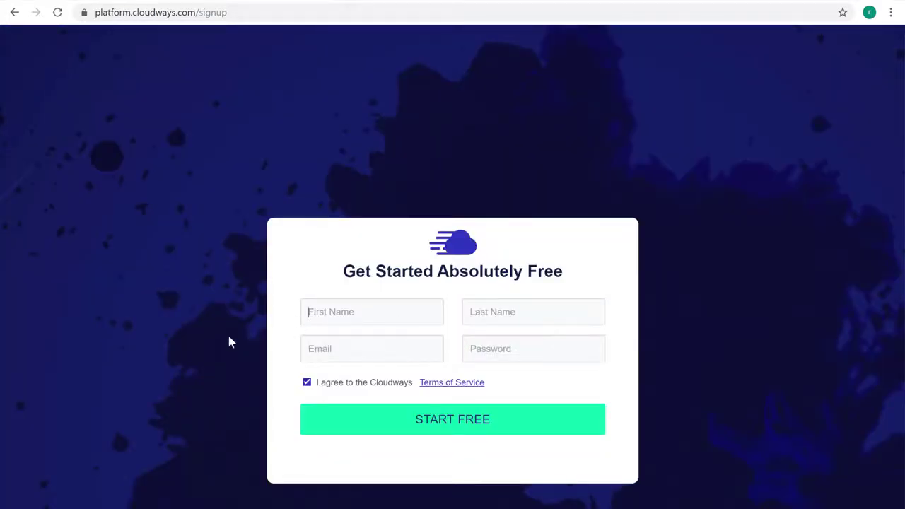
{"action": "key", "text": "Tab"}
{"action": "key", "text": "Tab"}
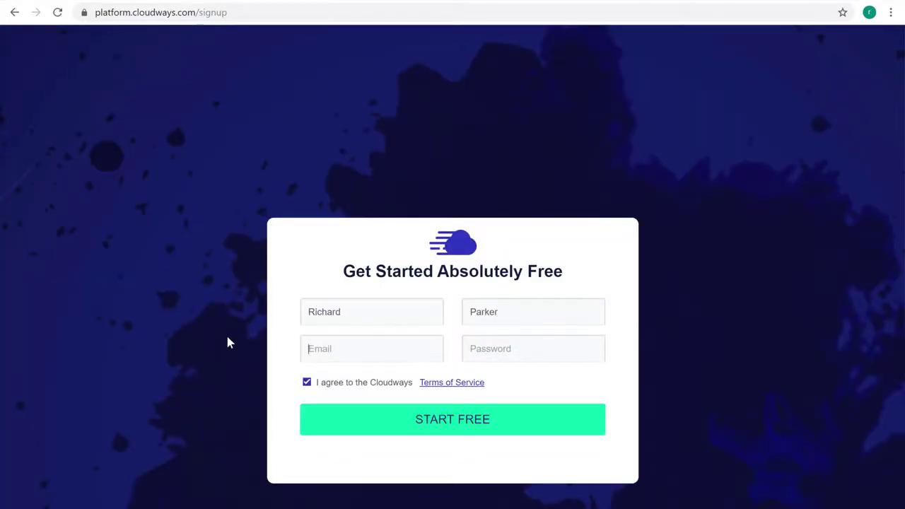
{"action": "key", "text": "Tab"}
{"action": "type", "text": "********"}
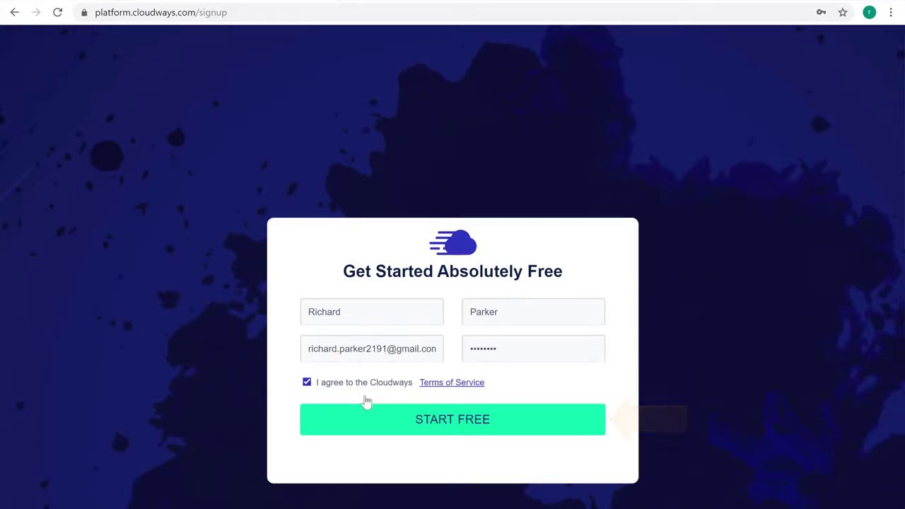
{"action": "left_click", "coordinate": [439, 433]}
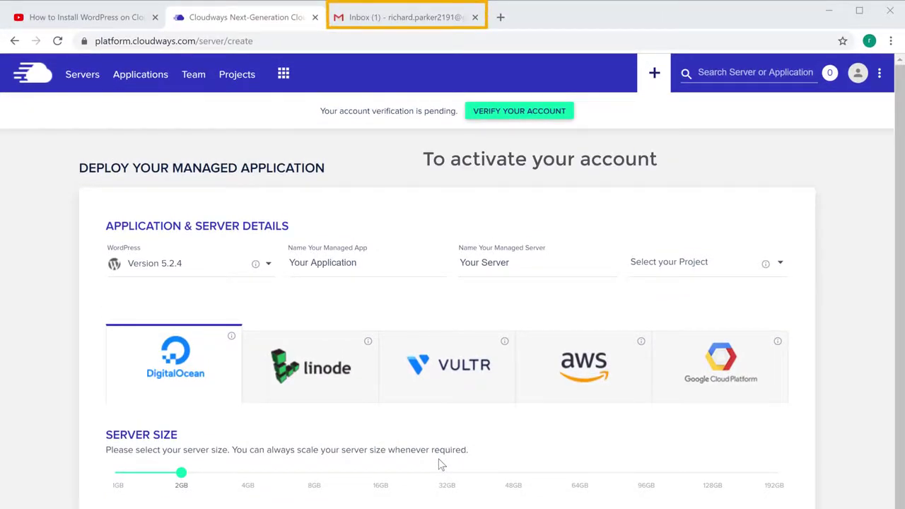
Step: Activate the account from the 'Activate Your Cloudways Account' email in Gmail
{"action": "left_click", "coordinate": [409, 21]}
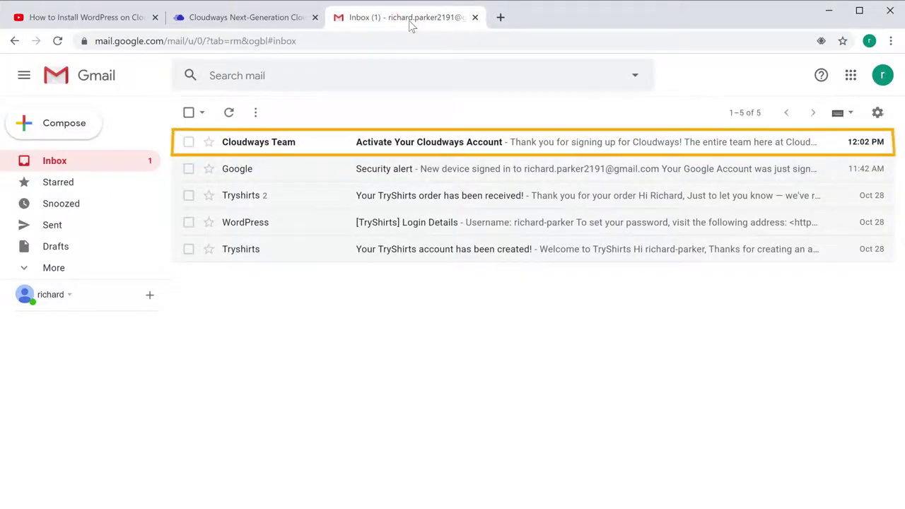
{"action": "left_click", "coordinate": [245, 148]}
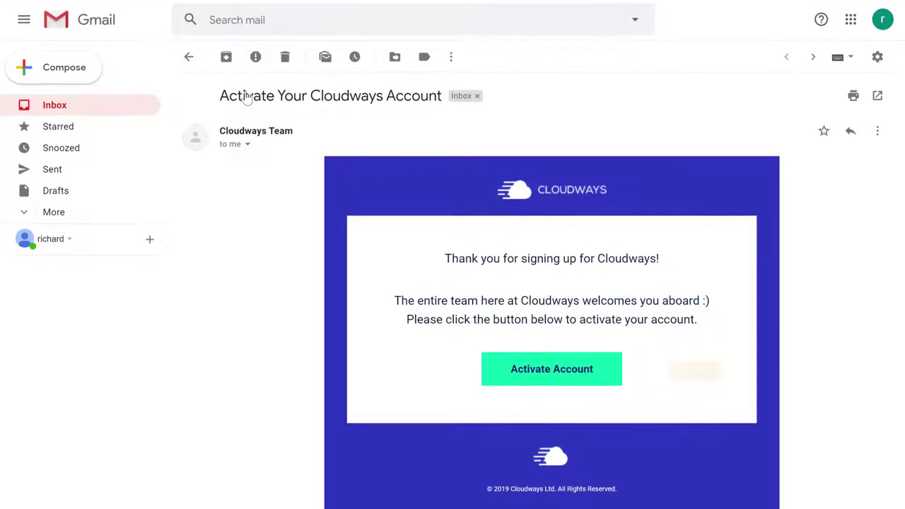
{"action": "left_click", "coordinate": [537, 369]}
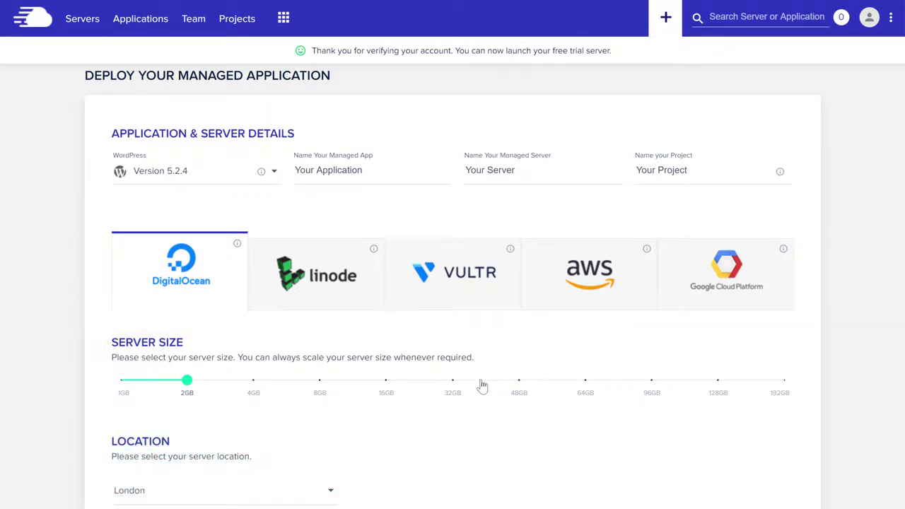
Step: Launch a 1GB WordPress server located in New York
{"action": "left_click", "coordinate": [123, 404]}
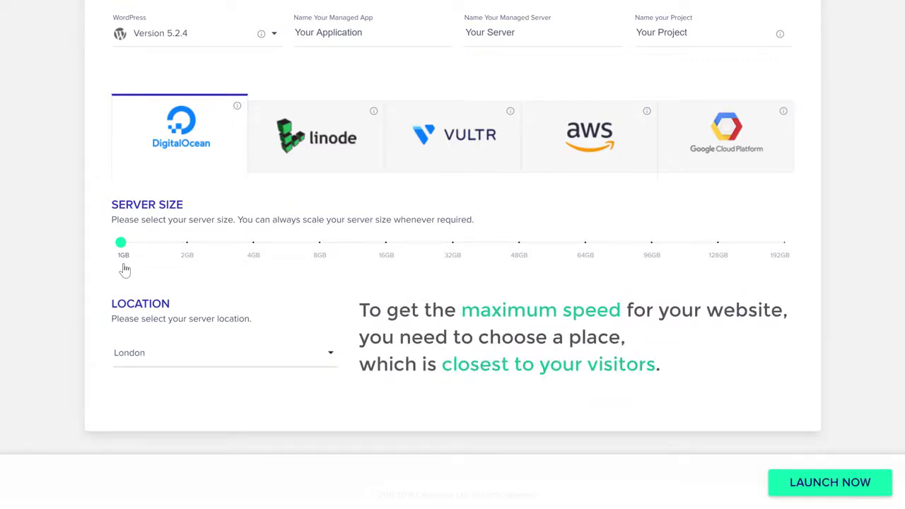
{"action": "left_click", "coordinate": [128, 365]}
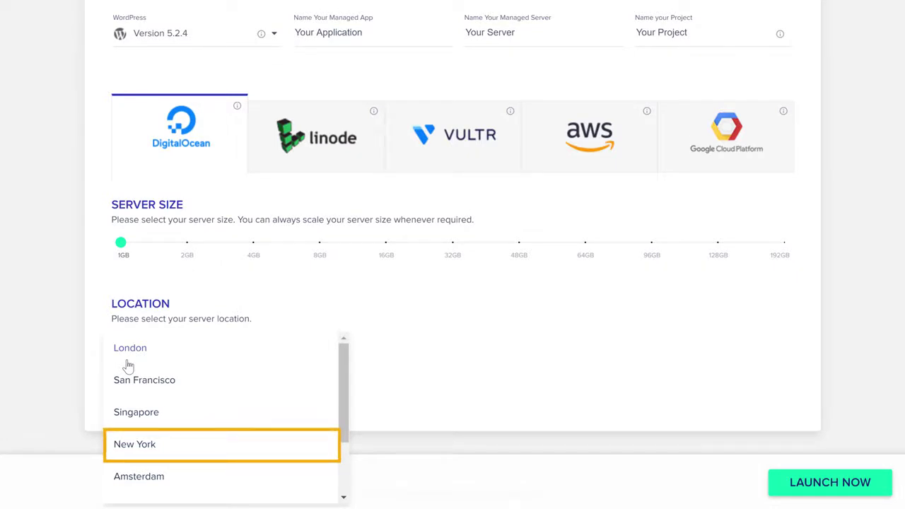
{"action": "left_click", "coordinate": [131, 453]}
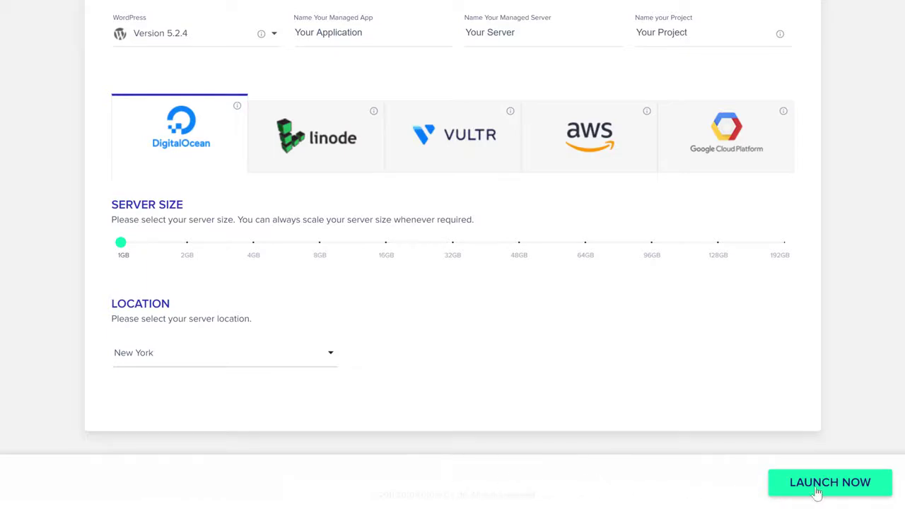
{"action": "left_click", "coordinate": [817, 487]}
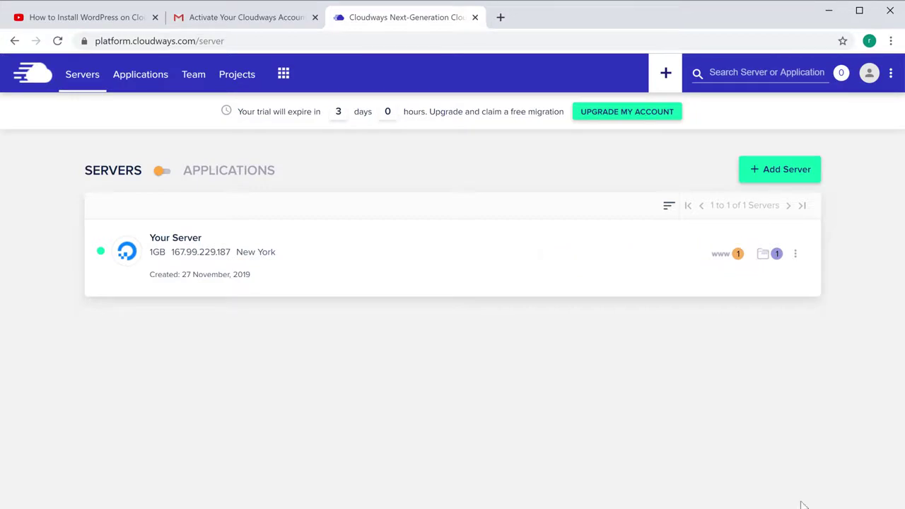
Step: From the server's WordPress application Access Details, open the Application URL in a new tab
{"action": "left_click", "coordinate": [737, 260]}
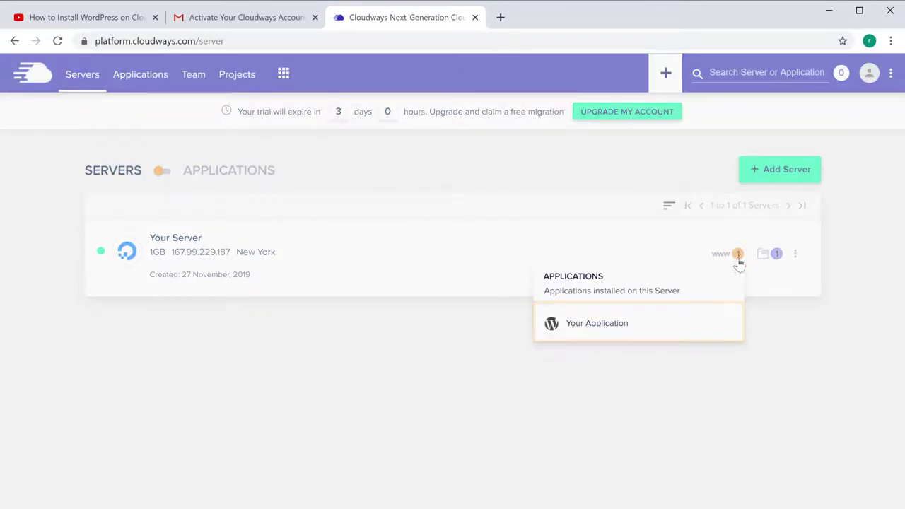
{"action": "left_click", "coordinate": [597, 324]}
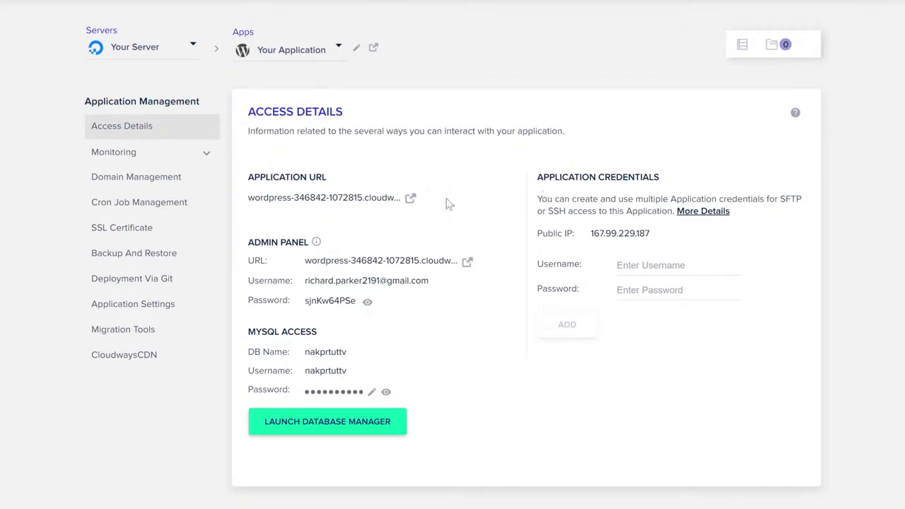
{"action": "left_click", "coordinate": [411, 199]}
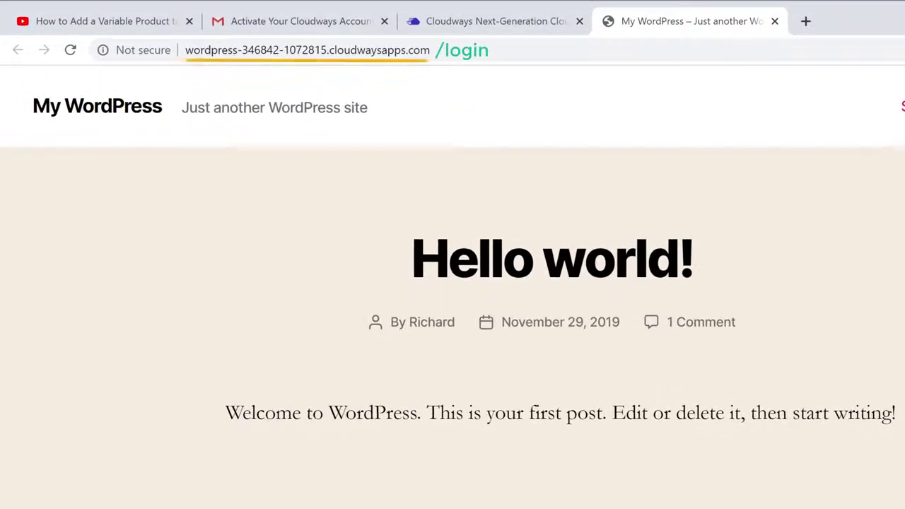
Step: Append /login to the site address to reach the WordPress login page
{"action": "left_click", "coordinate": [443, 50]}
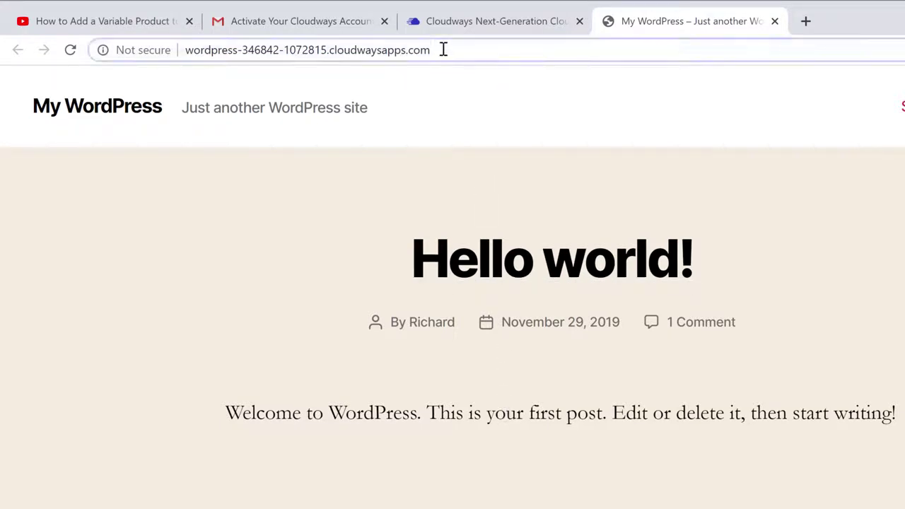
{"action": "type", "text": "/login"}
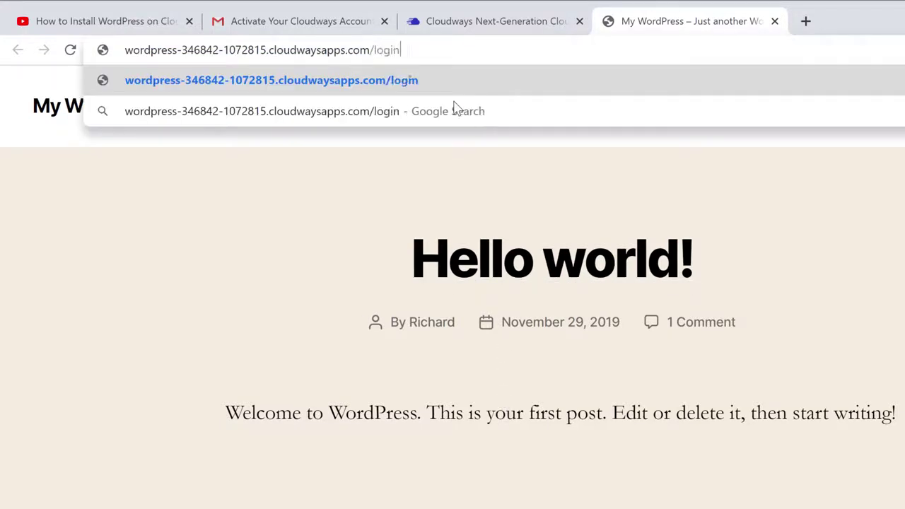
{"action": "key", "text": "Return"}
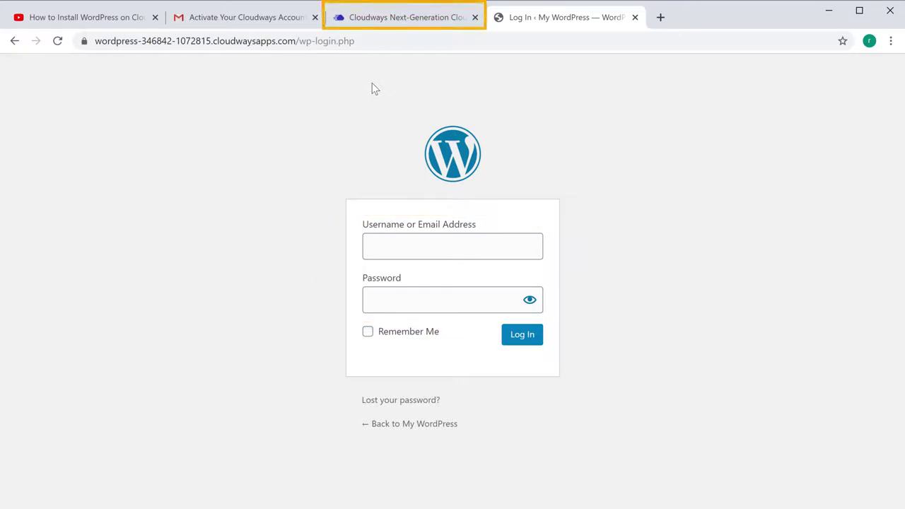
Step: Log in with the admin username and password copied from Cloudways Access Details
{"action": "left_click", "coordinate": [381, 23]}
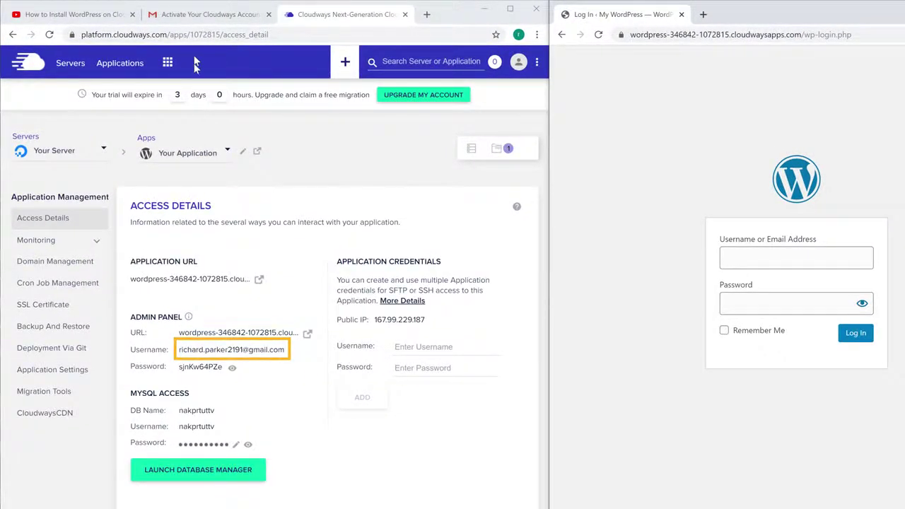
{"action": "left_click", "coordinate": [210, 353]}
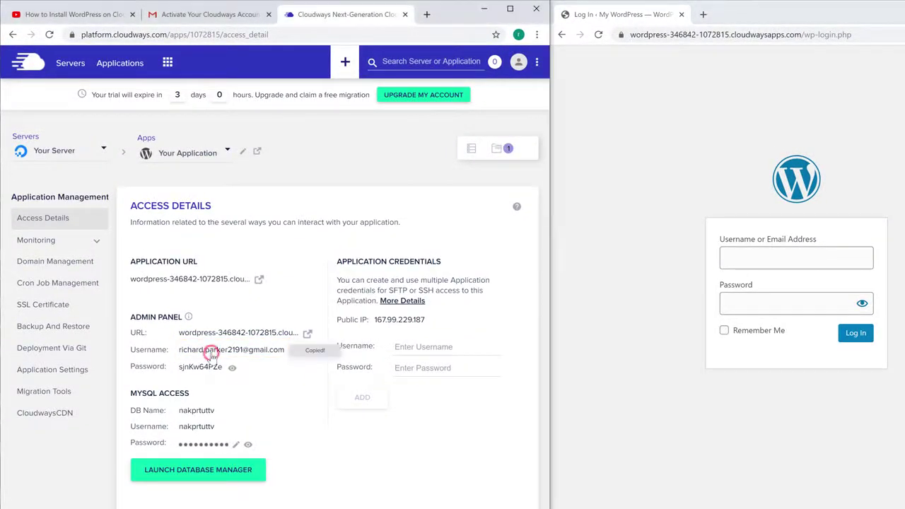
{"action": "left_click", "coordinate": [732, 259]}
{"action": "right_click", "coordinate": [741, 259]}
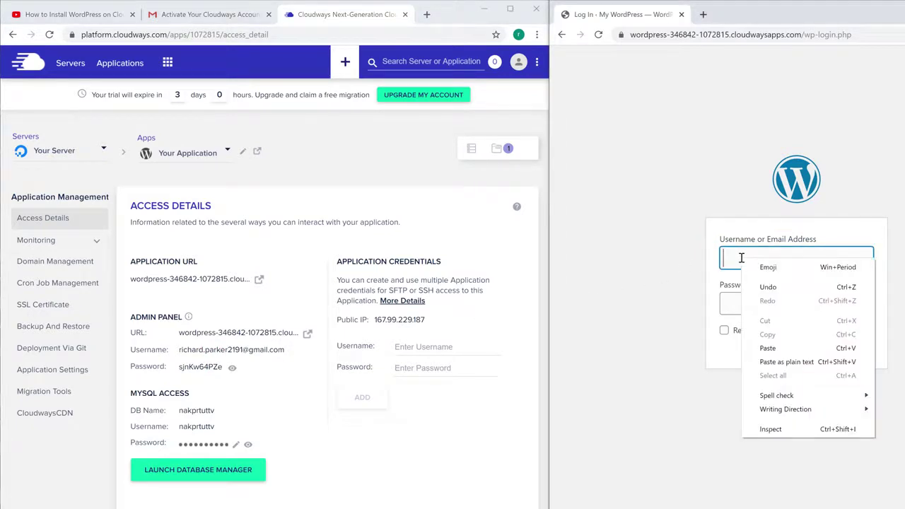
{"action": "left_click", "coordinate": [768, 347]}
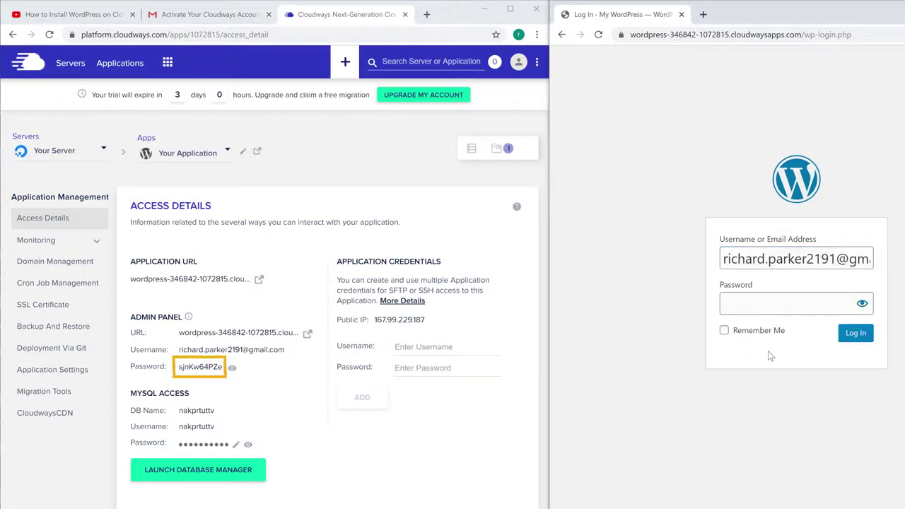
{"action": "left_click", "coordinate": [194, 373]}
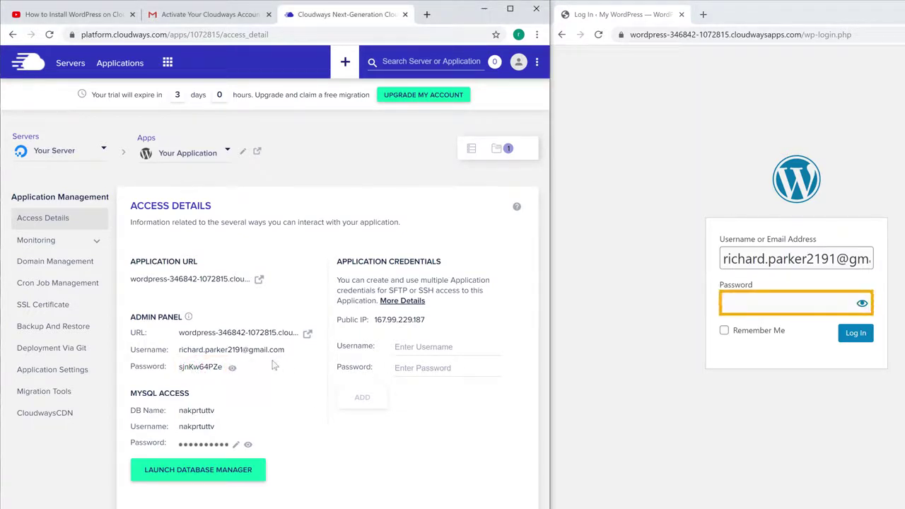
{"action": "right_click", "coordinate": [758, 306]}
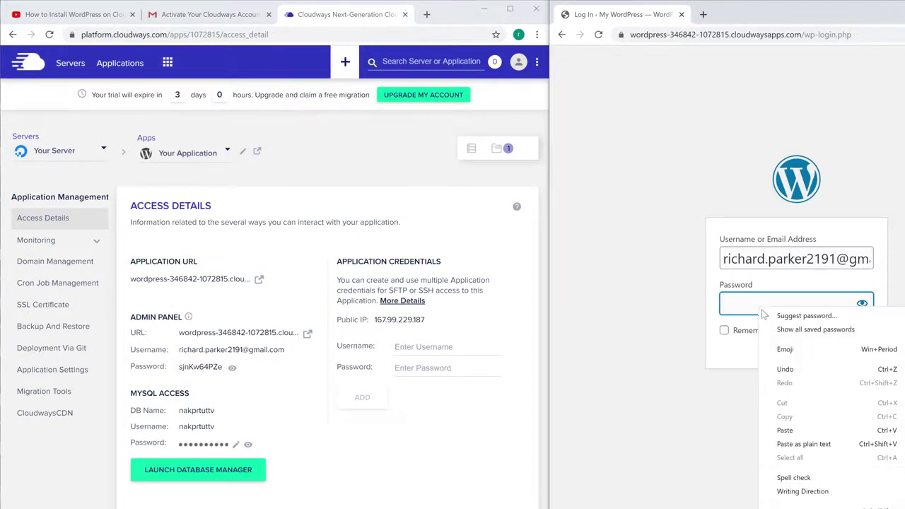
{"action": "left_click", "coordinate": [785, 431]}
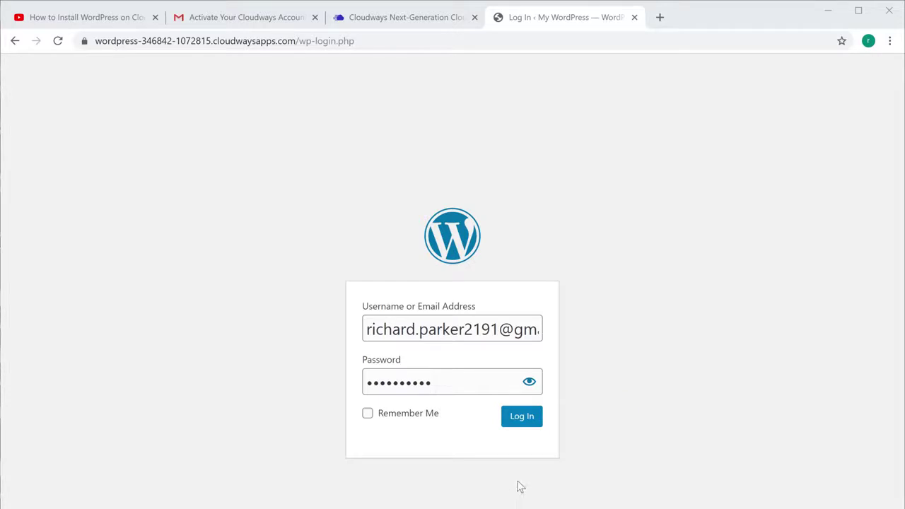
{"action": "left_click", "coordinate": [522, 421]}
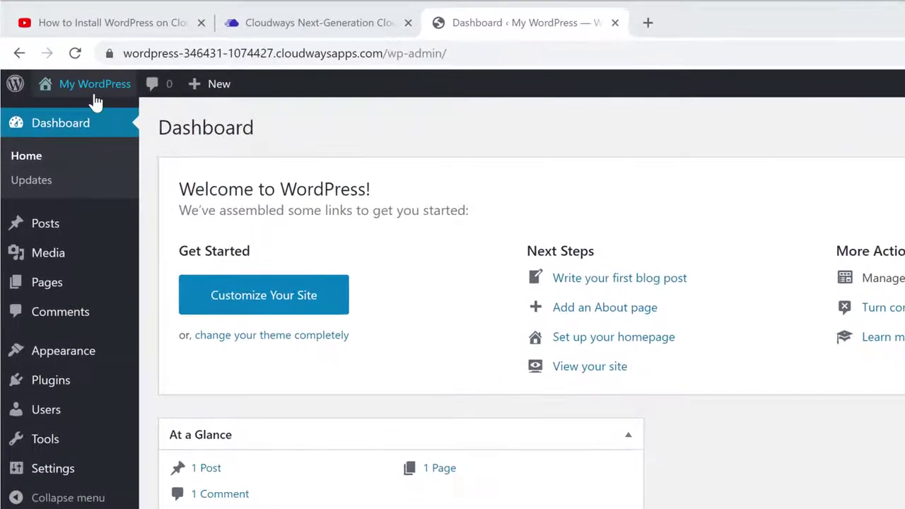
Step: Use Visit Site under My WordPress to view the front page
{"action": "mouse_move", "coordinate": [73, 77]}
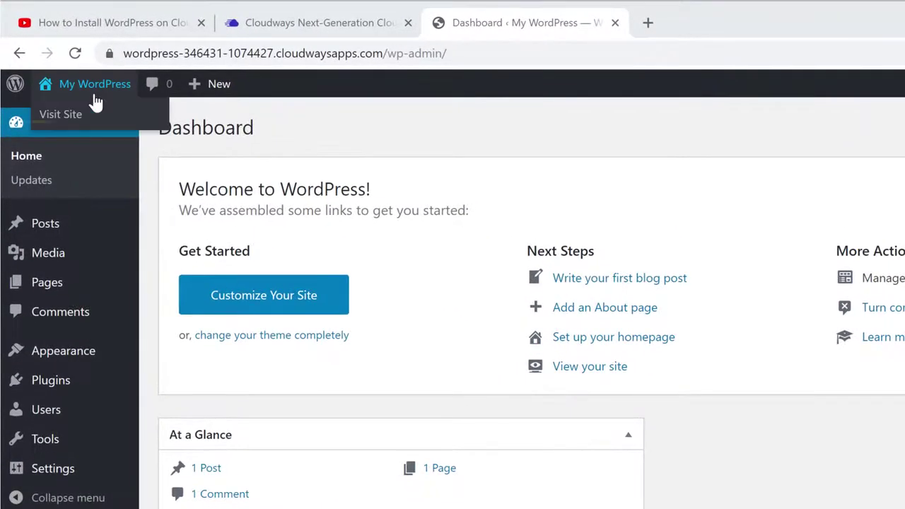
{"action": "left_click", "coordinate": [56, 127]}
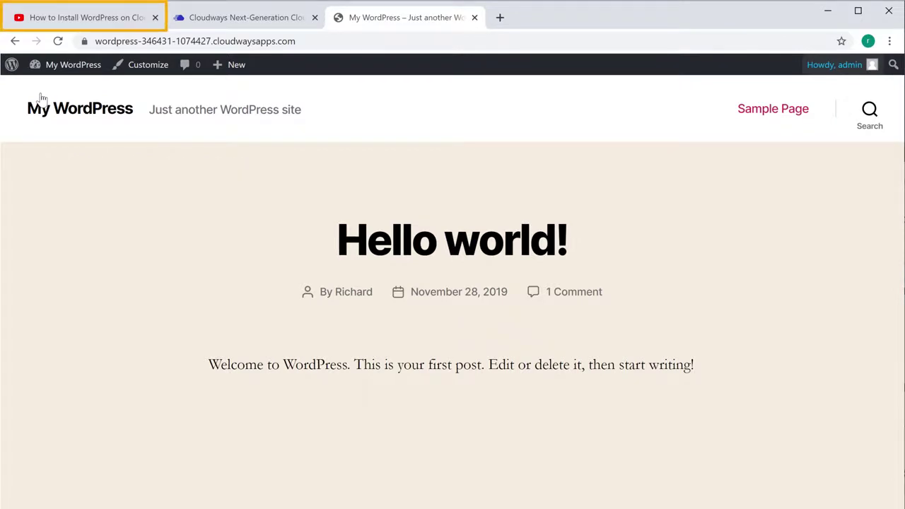
Step: Follow the 'Get the Domain' link in the YouTube video description to GoDaddy
{"action": "left_click", "coordinate": [85, 21]}
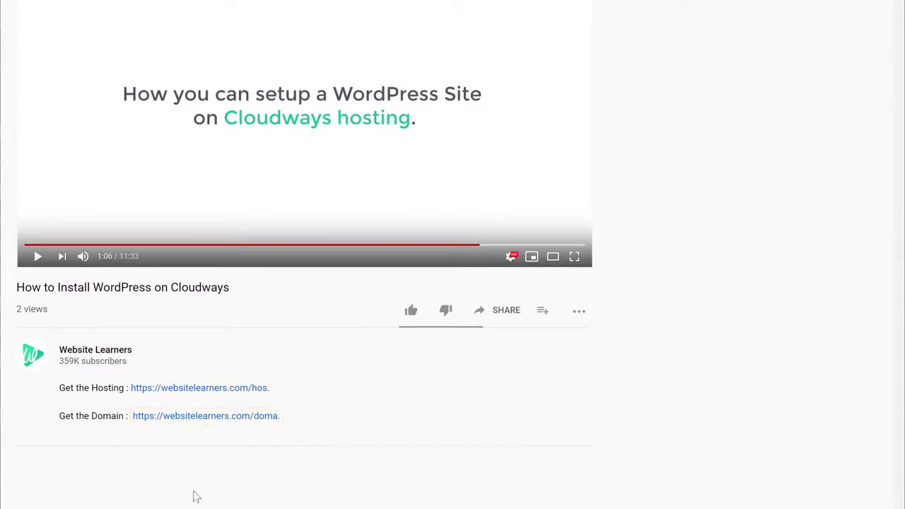
{"action": "left_click", "coordinate": [198, 417]}
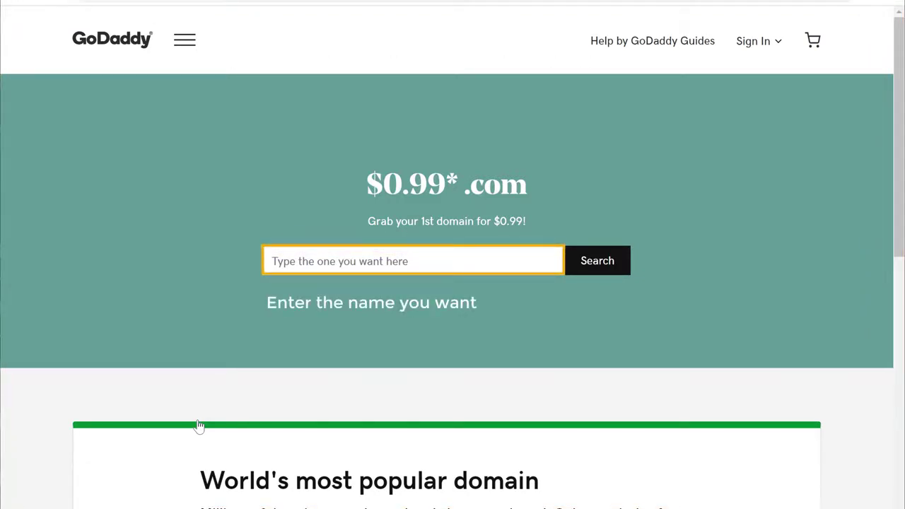
Step: Search GoDaddy for storesuit.com to confirm it is available
{"action": "left_click", "coordinate": [419, 260]}
{"action": "type", "text": "storesu"}
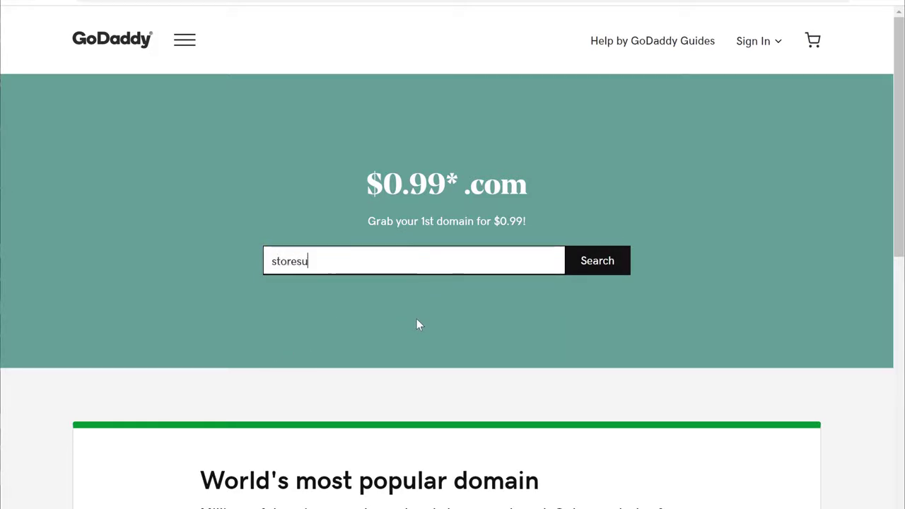
{"action": "type", "text": "it.com"}
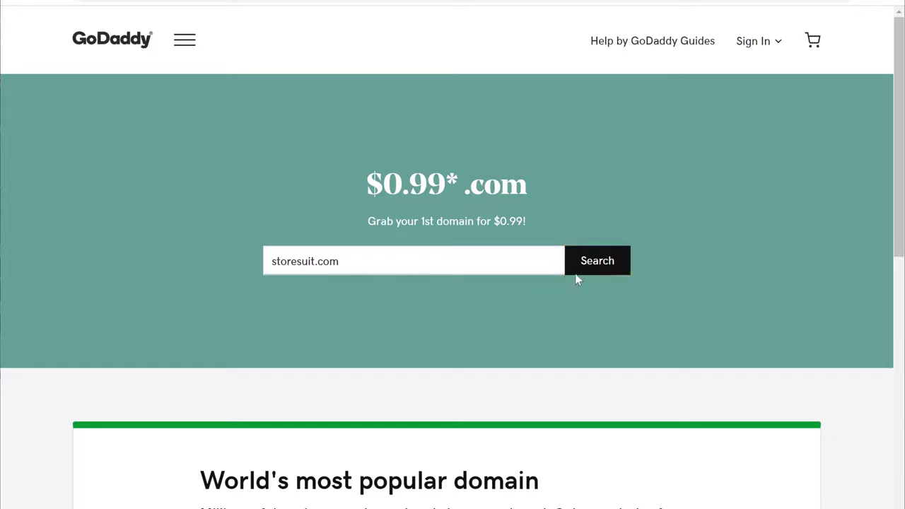
{"action": "left_click", "coordinate": [592, 273]}
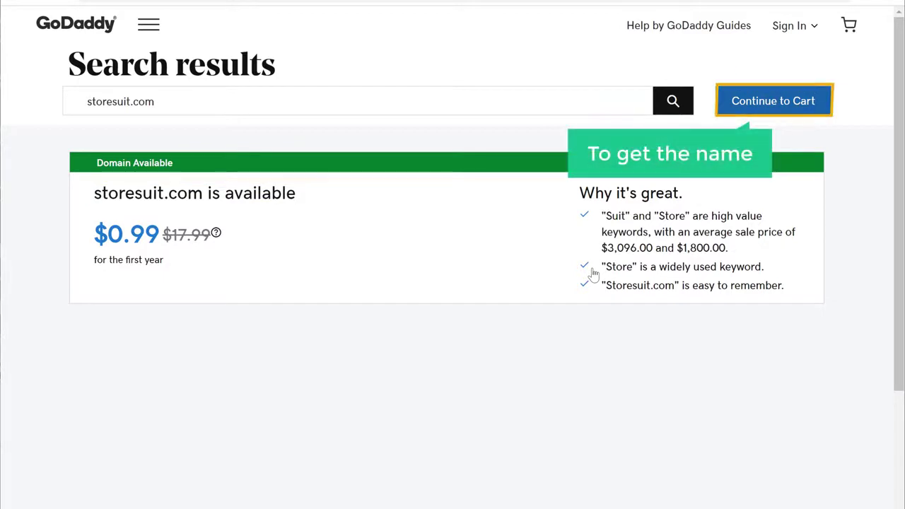
Step: Add storesuit.com to the cart and continue to checkout without add-ons
{"action": "left_click", "coordinate": [752, 110]}
{"action": "scroll", "coordinate": [752, 36], "scroll_direction": "down", "scroll_amount": 2}
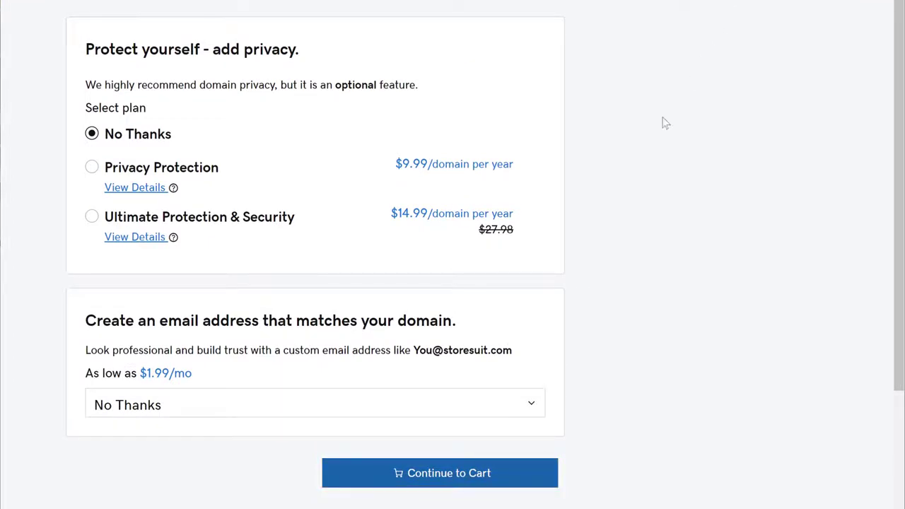
{"action": "left_click", "coordinate": [436, 486]}
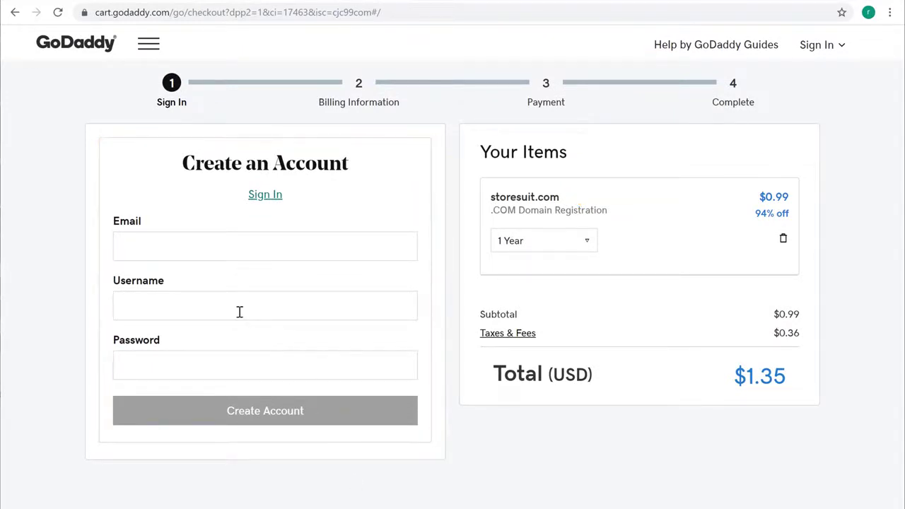
Step: Create a GoDaddy account with your e-mail address, a username and a password
{"action": "left_click", "coordinate": [190, 244]}
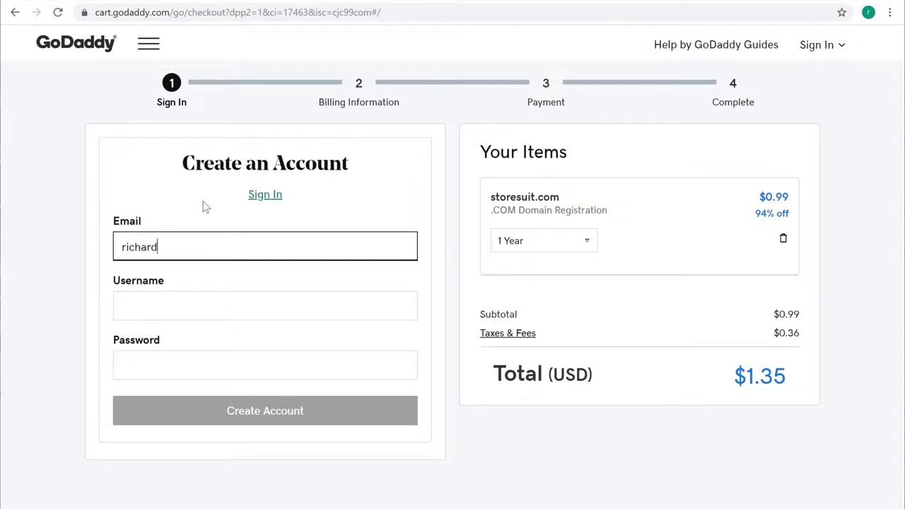
{"action": "key", "text": "Tab"}
{"action": "key", "text": "Tab"}
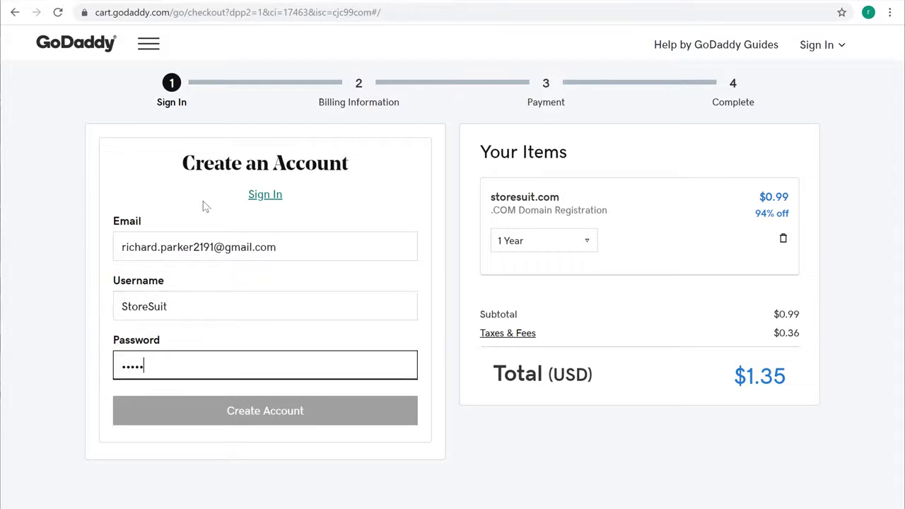
{"action": "key", "text": "Tab"}
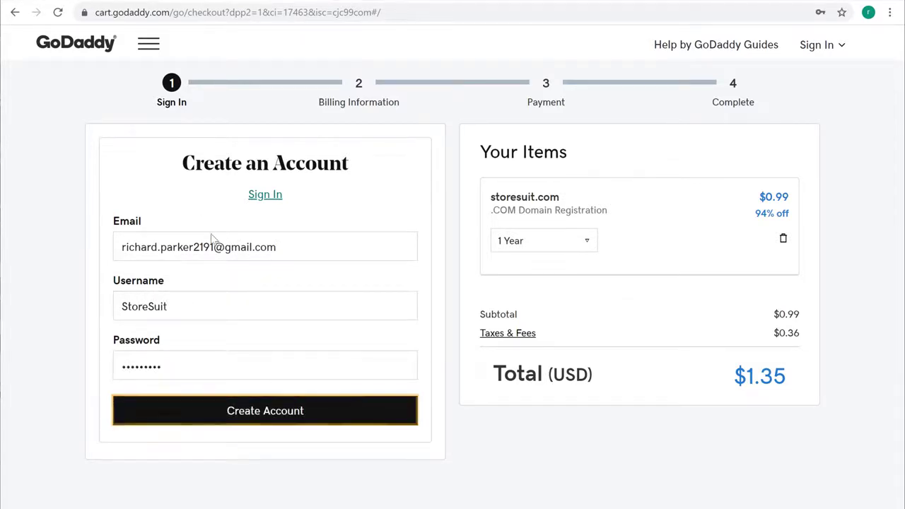
{"action": "left_click", "coordinate": [242, 416]}
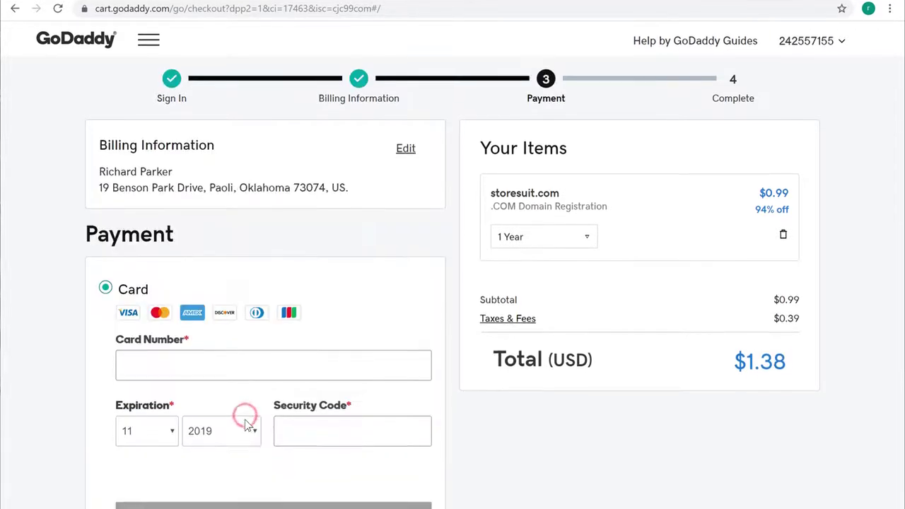
Step: Save the card payment details and complete the $1.35 purchase of storesuit.com
{"action": "key", "text": "Tab"}
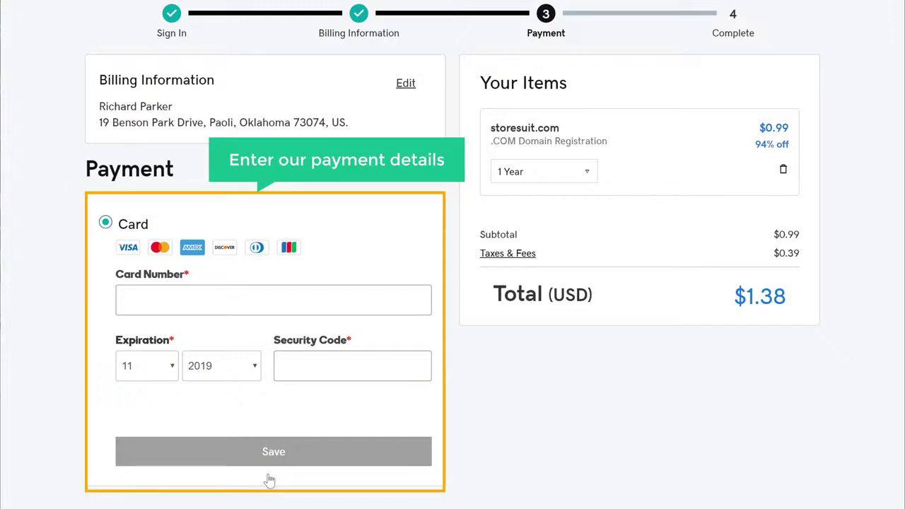
{"action": "left_click", "coordinate": [194, 303]}
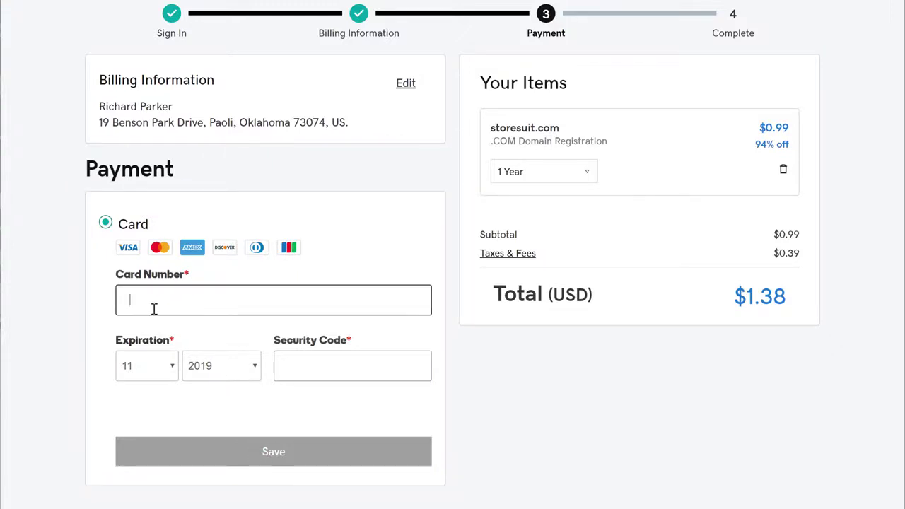
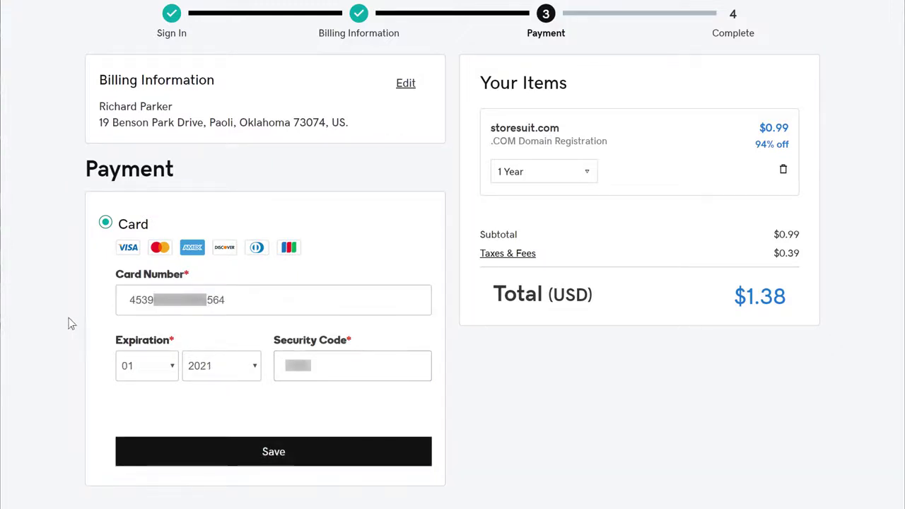
{"action": "left_click", "coordinate": [273, 456]}
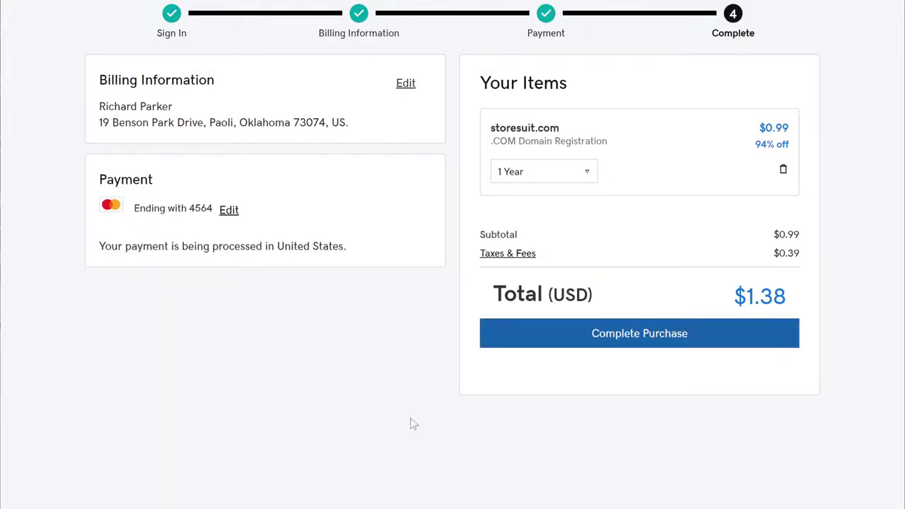
{"action": "left_click", "coordinate": [630, 345]}
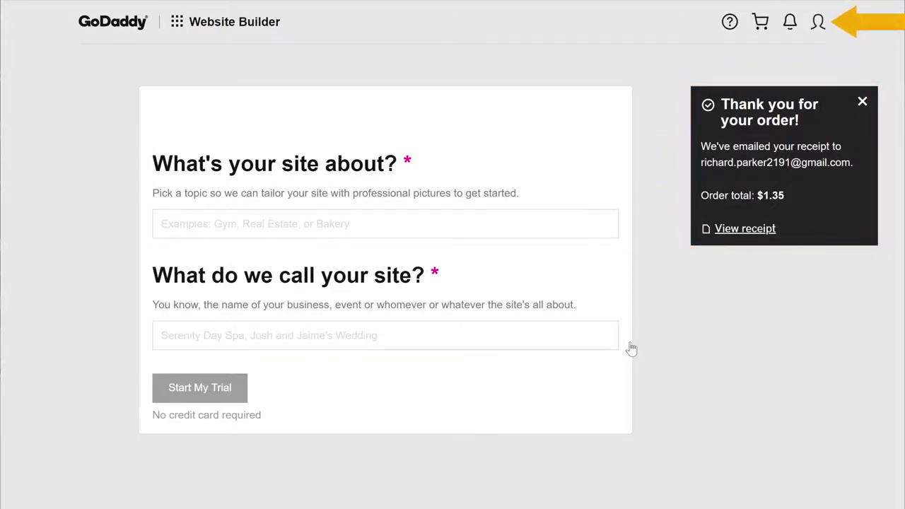
Step: Confirm storesuit.com under Domains in My Products, then switch back to the Cloudways tab
{"action": "left_click", "coordinate": [818, 27]}
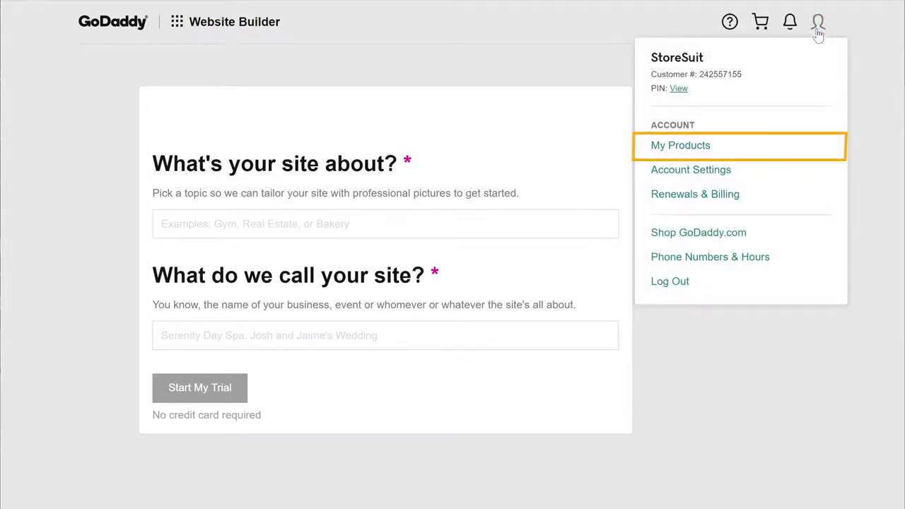
{"action": "left_click", "coordinate": [678, 155]}
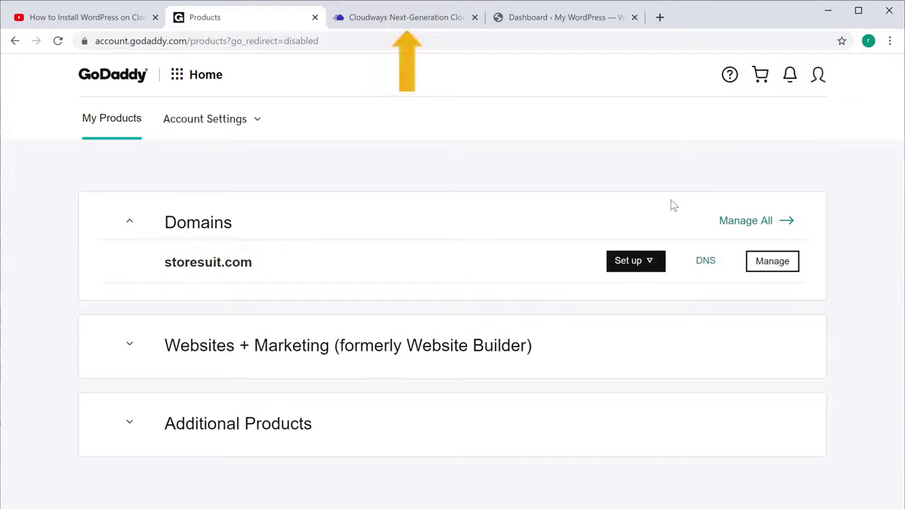
{"action": "left_click", "coordinate": [400, 21]}
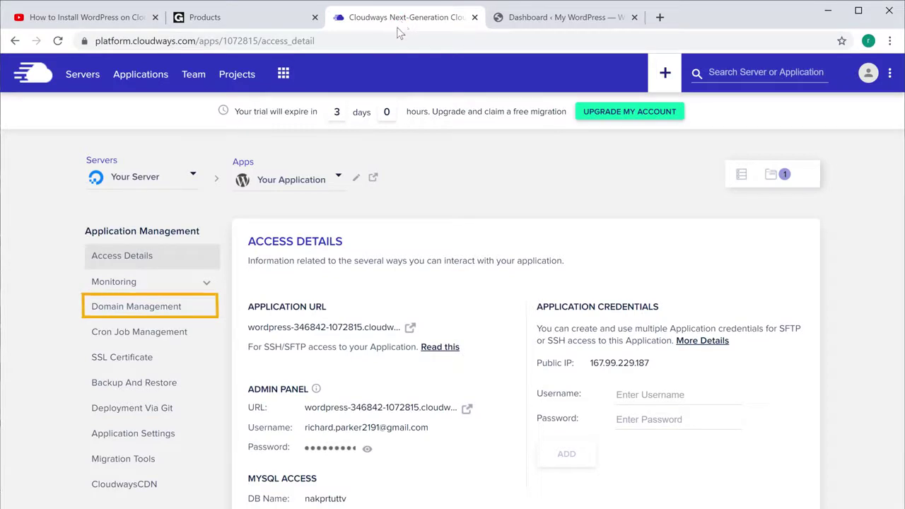
Step: Save storesuit.com as the application's primary domain and note the server IP 167.99.229.187
{"action": "left_click", "coordinate": [111, 315]}
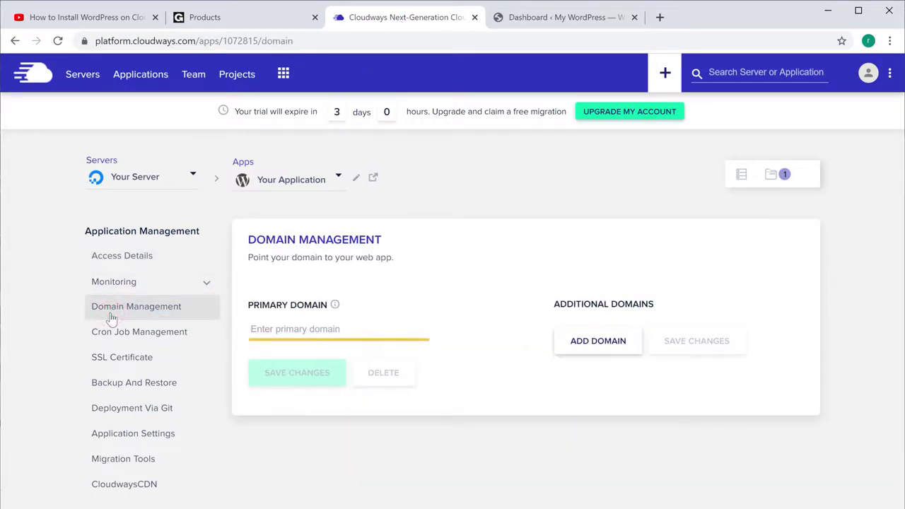
{"action": "left_click", "coordinate": [344, 329]}
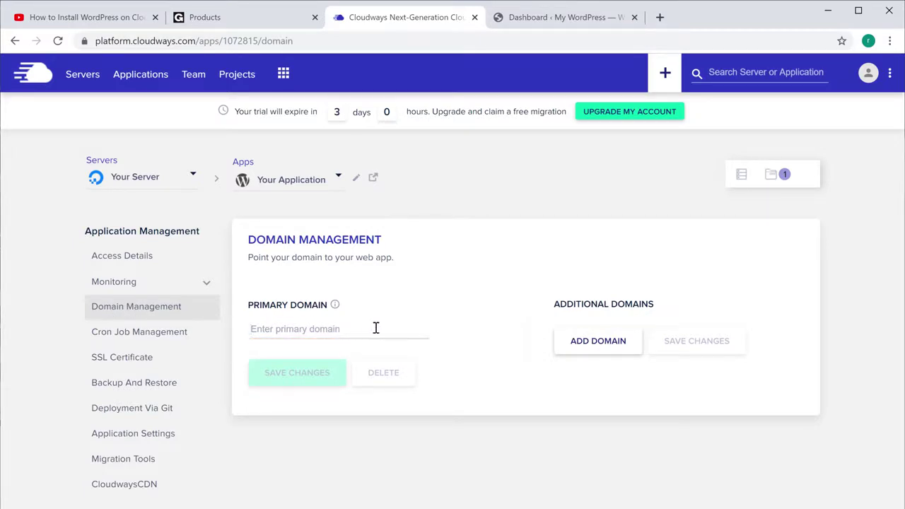
{"action": "type", "text": "storesuit.com"}
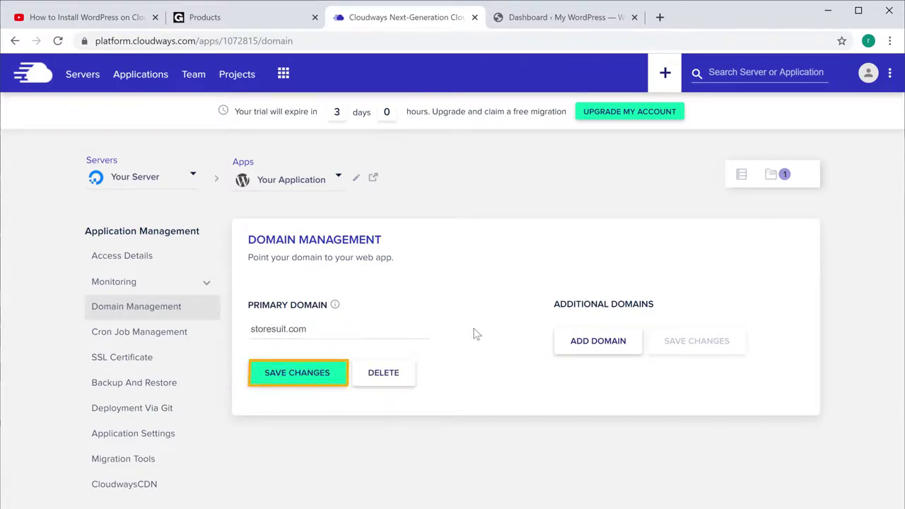
{"action": "left_click", "coordinate": [299, 385]}
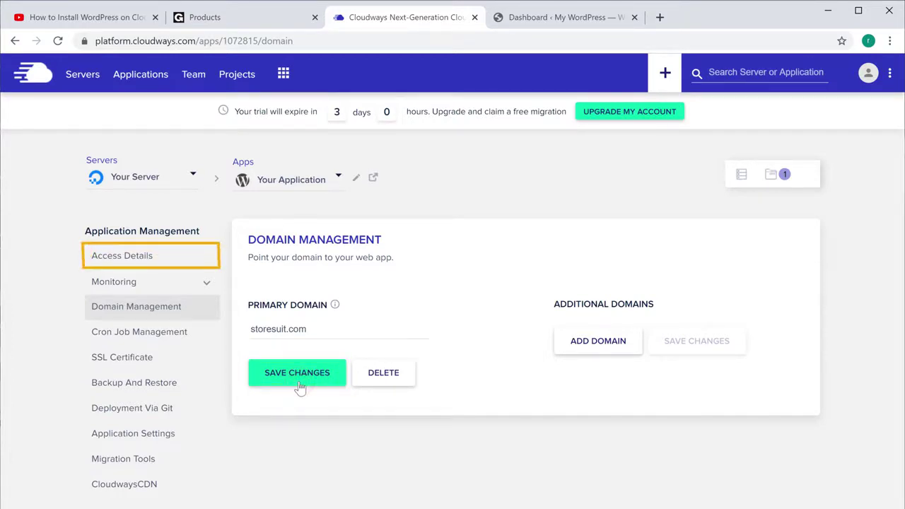
{"action": "left_click", "coordinate": [115, 266]}
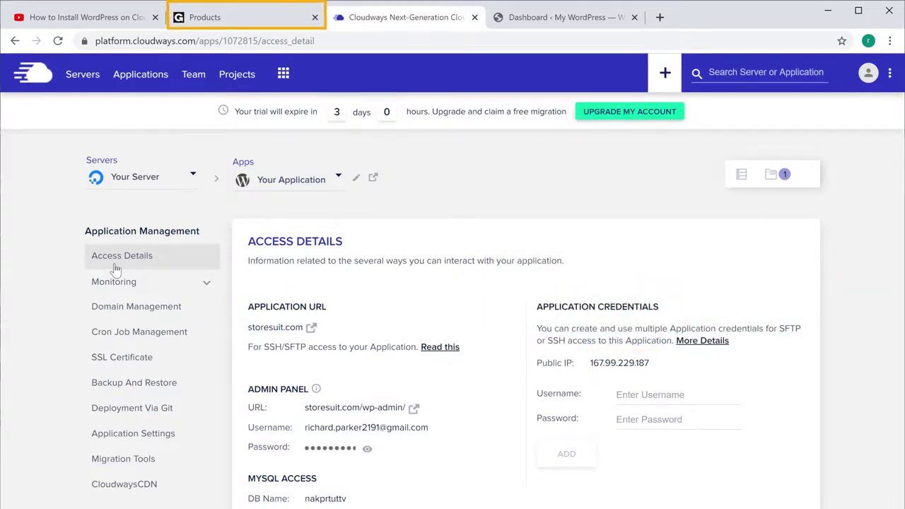
{"action": "left_click", "coordinate": [210, 19]}
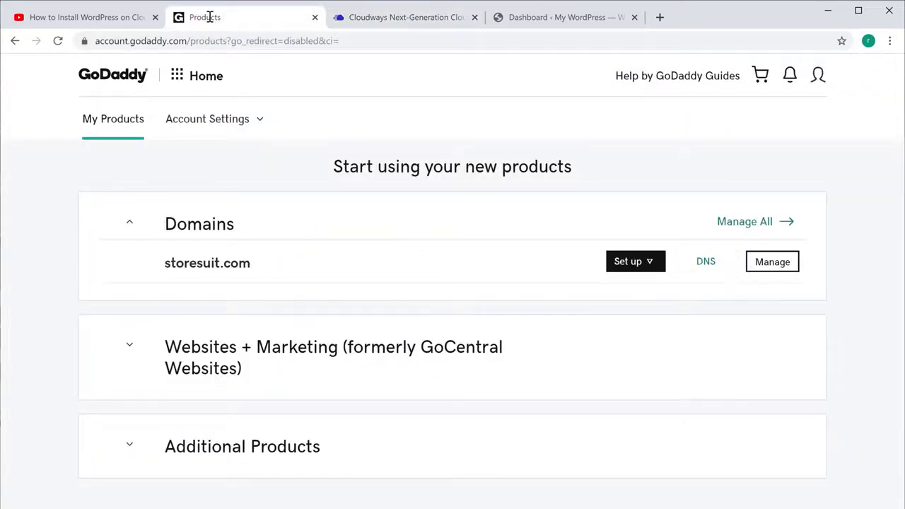
Step: Edit storesuit.com's parked A record so it points to 167.99.229.187
{"action": "left_click", "coordinate": [706, 263]}
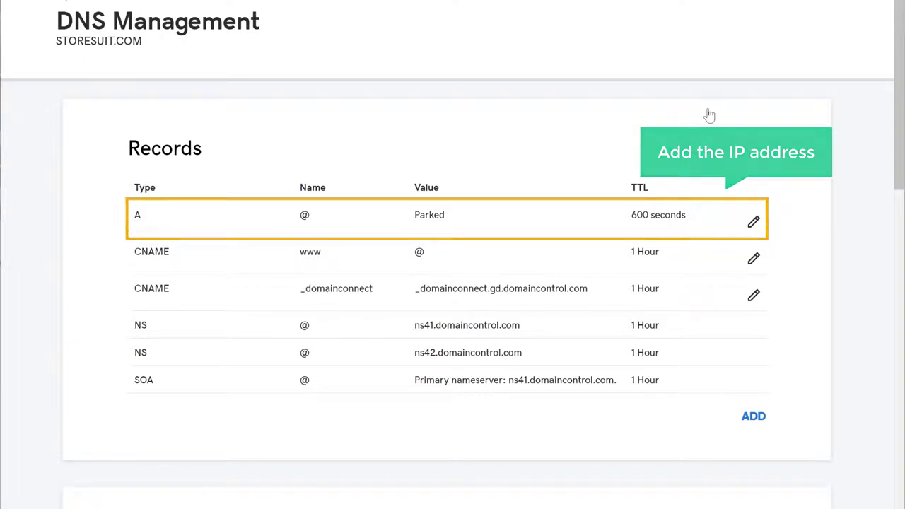
{"action": "left_click", "coordinate": [754, 231]}
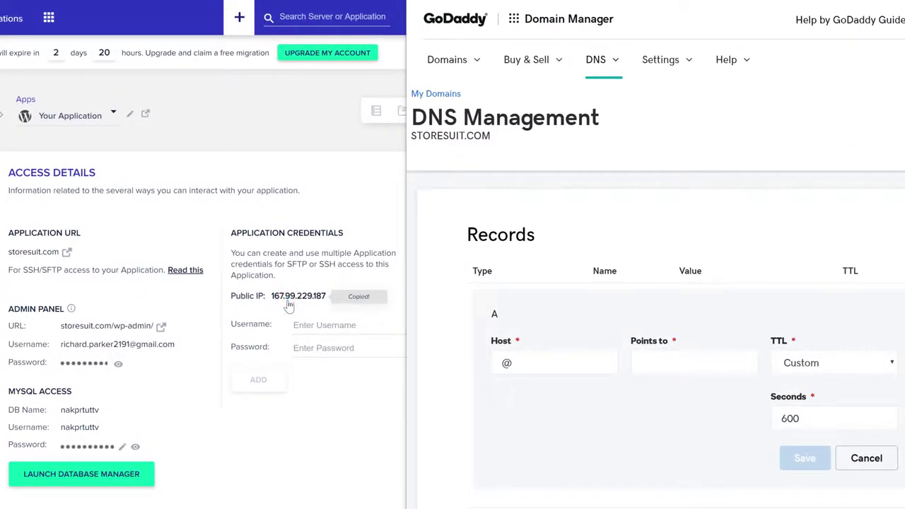
{"action": "left_click", "coordinate": [675, 367]}
{"action": "right_click", "coordinate": [675, 366]}
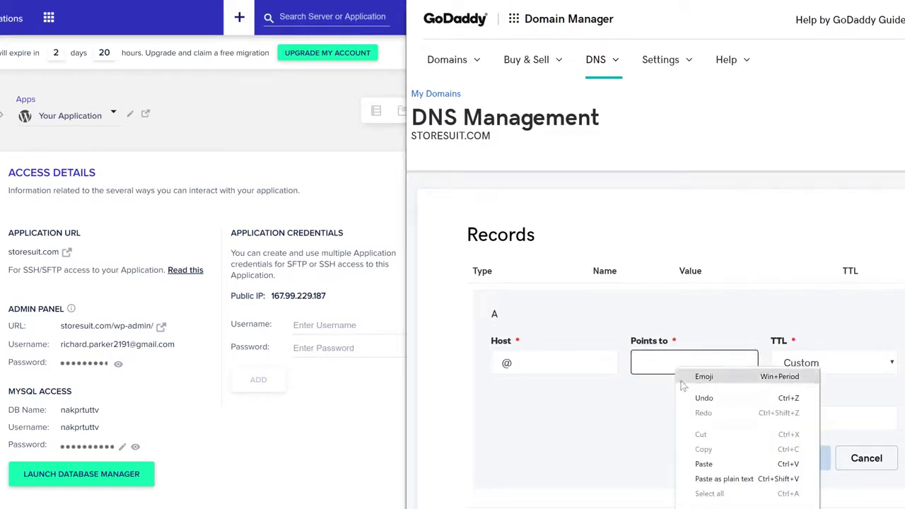
{"action": "left_click", "coordinate": [702, 464]}
{"action": "left_click", "coordinate": [703, 468]}
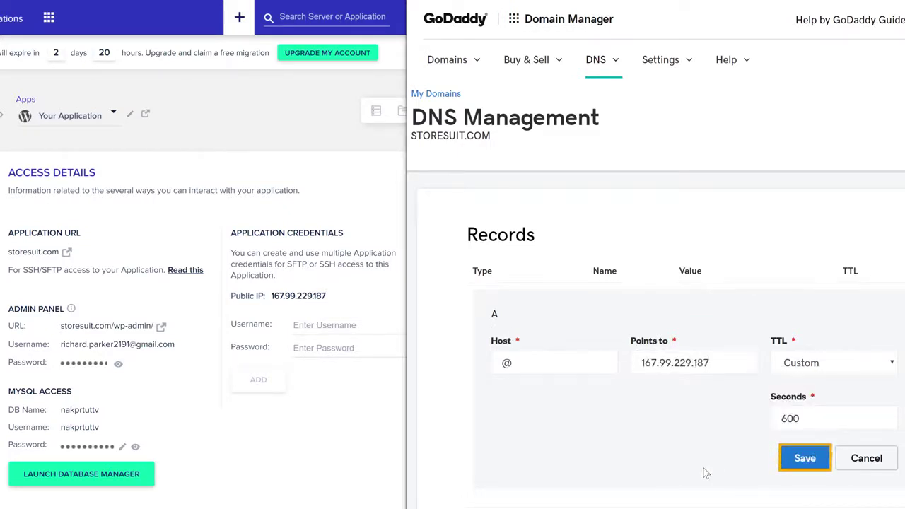
{"action": "left_click", "coordinate": [805, 460]}
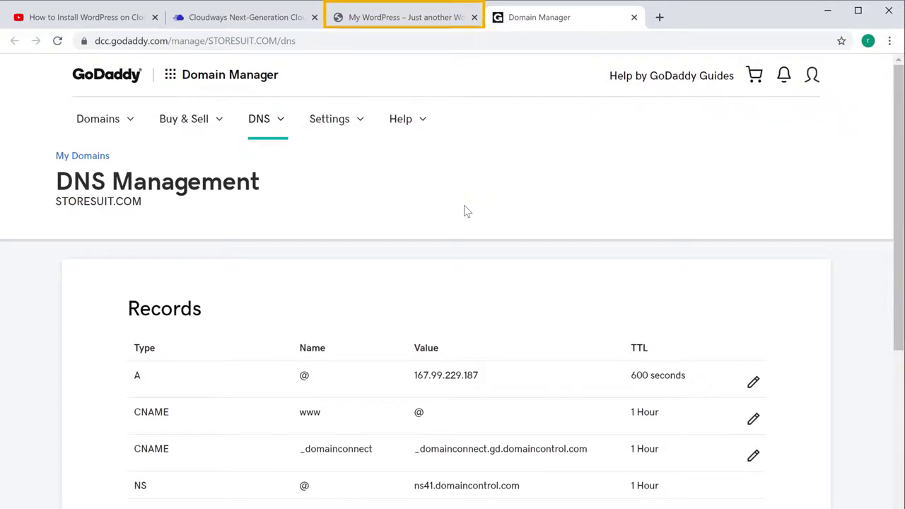
Step: Reload the WordPress tab to confirm the Hello world! site loads at storesuit.com
{"action": "left_click", "coordinate": [411, 19]}
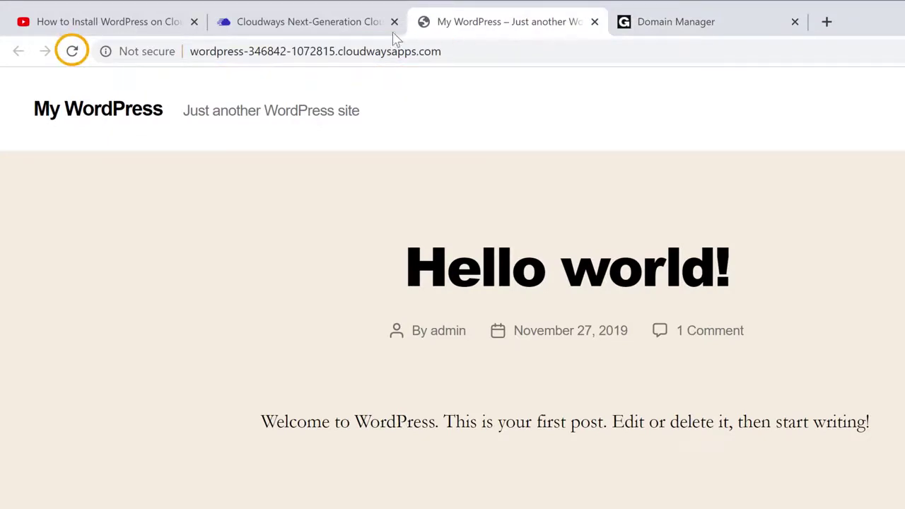
{"action": "left_click", "coordinate": [74, 53]}
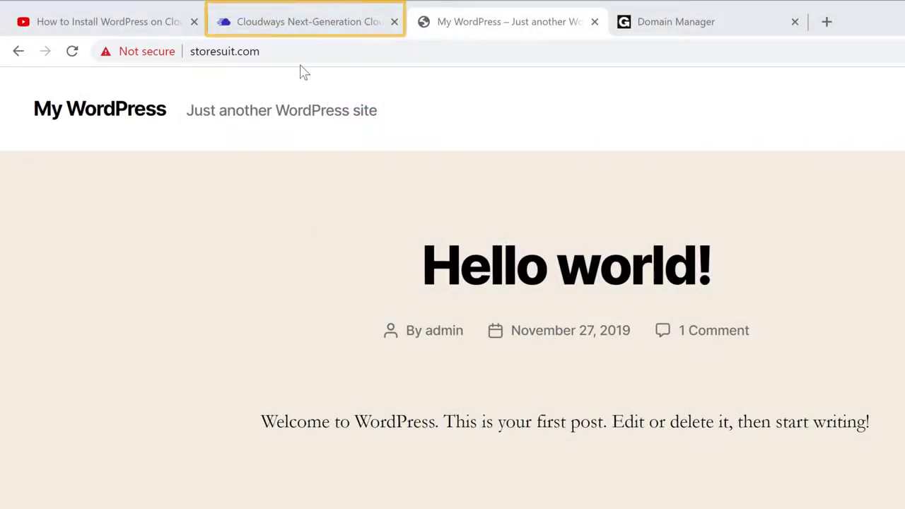
{"action": "left_click", "coordinate": [299, 29]}
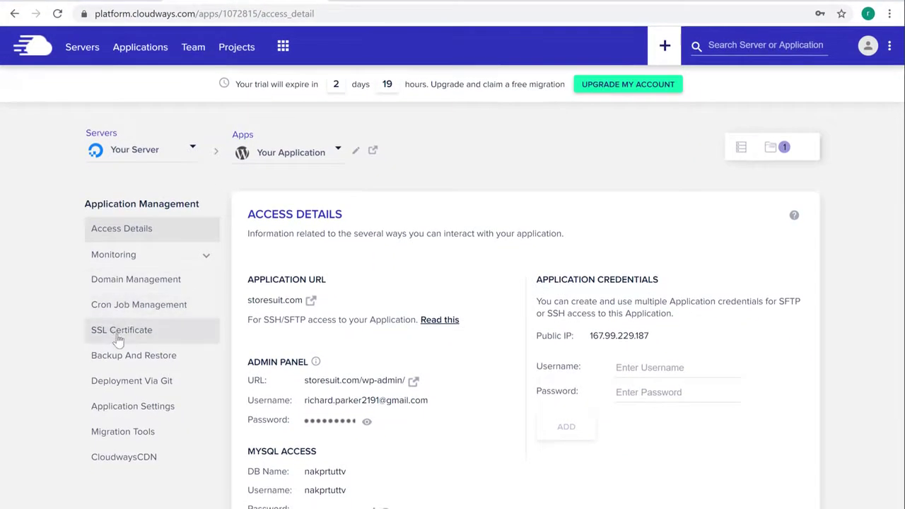
Step: Install a Let's Encrypt certificate for storesuit.com using the account's contact e-mail
{"action": "left_click", "coordinate": [118, 338]}
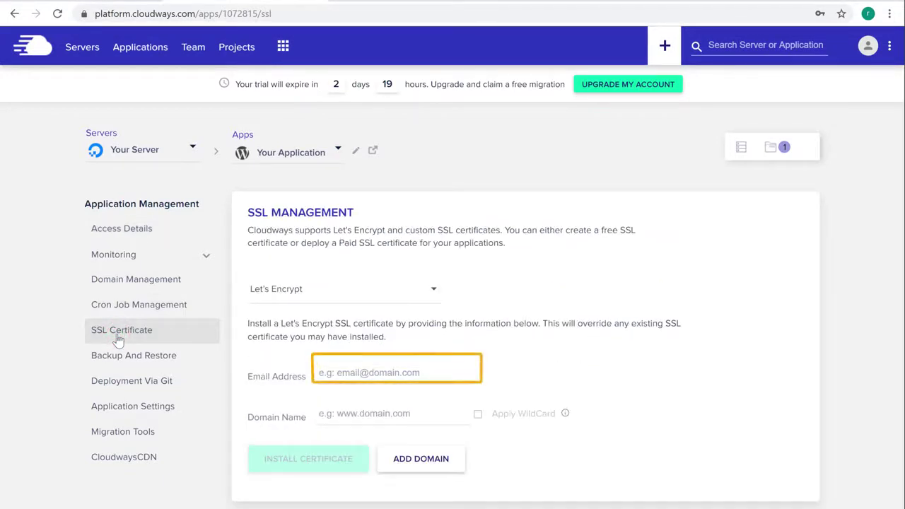
{"action": "left_click", "coordinate": [432, 371]}
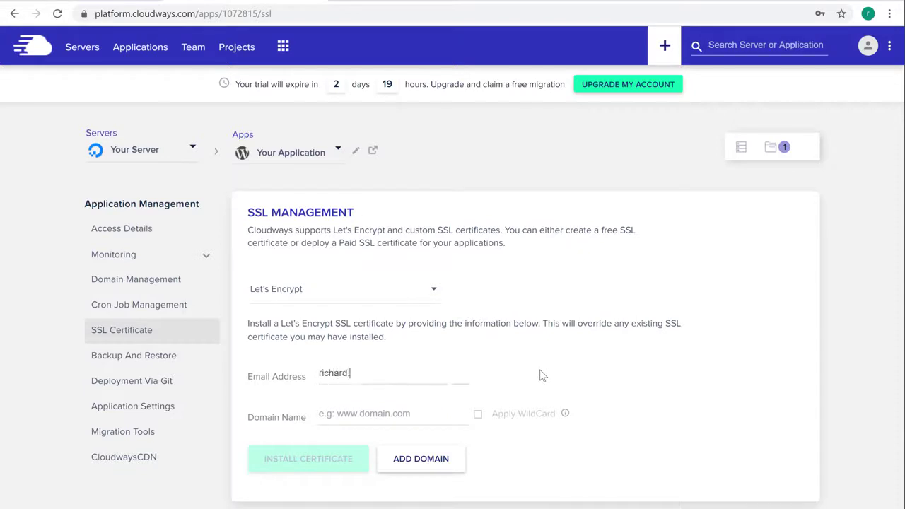
{"action": "key", "text": "Tab"}
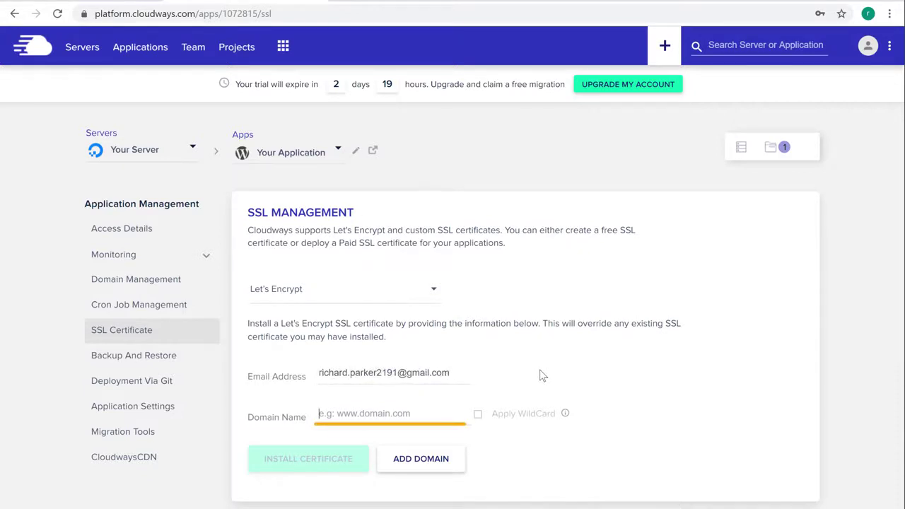
{"action": "type", "text": "storesuit.com"}
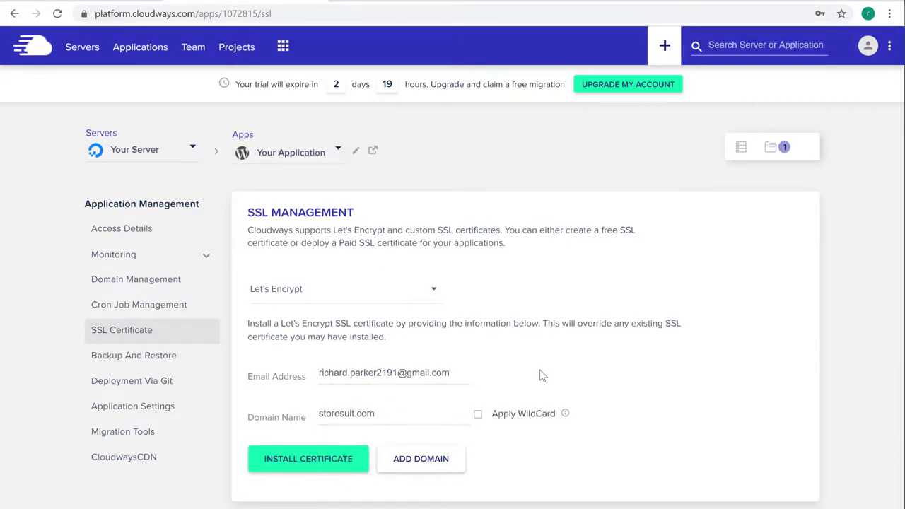
{"action": "key", "text": "Tab"}
{"action": "left_click", "coordinate": [310, 466]}
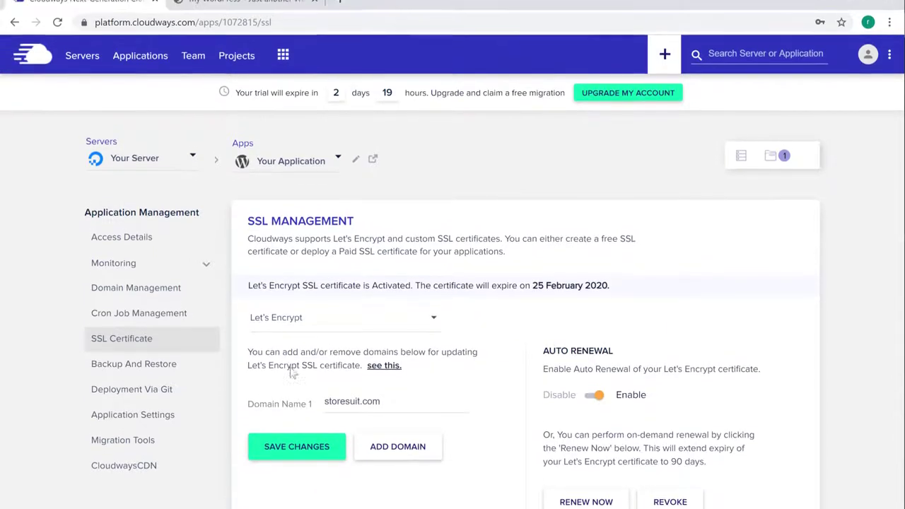
{"action": "left_click", "coordinate": [216, 26]}
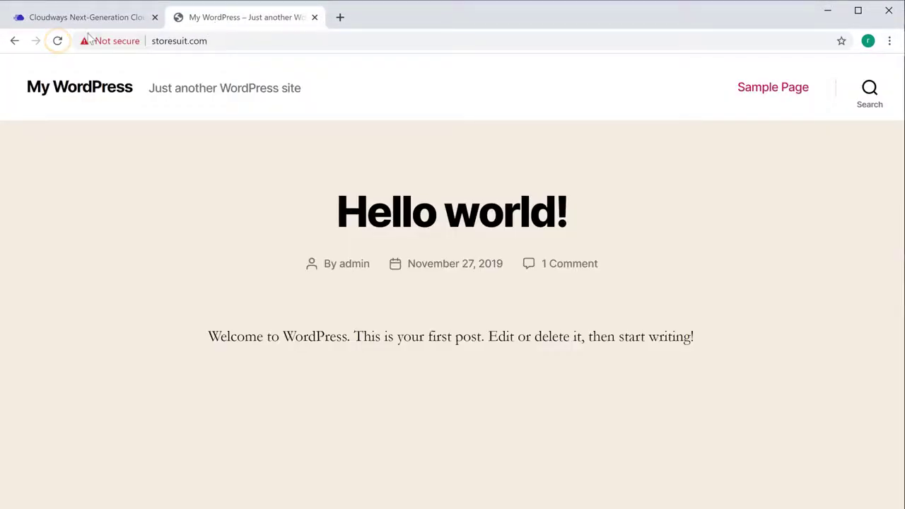
Step: Reload storesuit.com to confirm the secure lock icon appears
{"action": "left_click", "coordinate": [58, 42]}
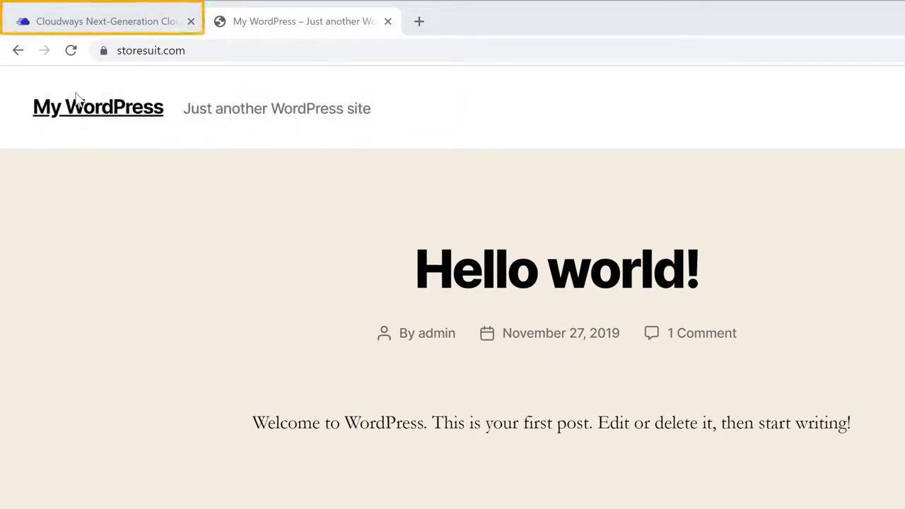
{"action": "left_click", "coordinate": [73, 27]}
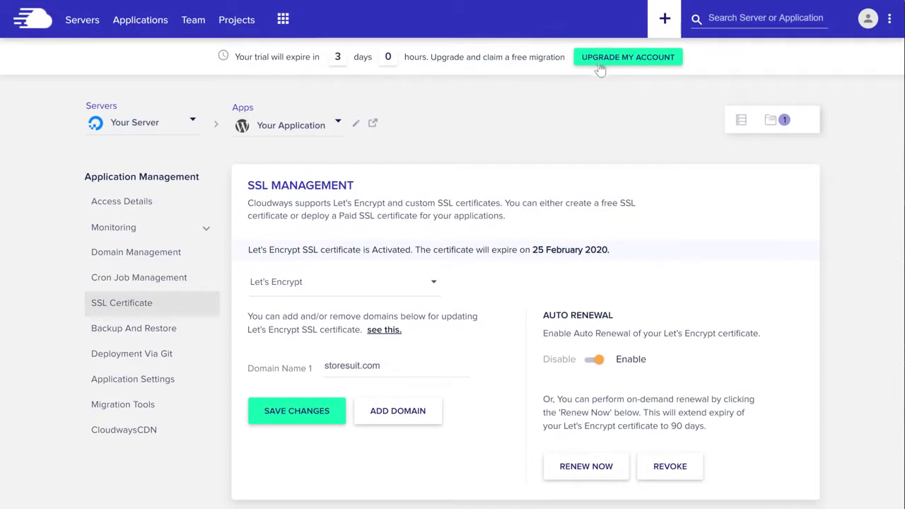
Step: Upgrade the trial account by autofilling the saved card details and authorizing billing
{"action": "left_click", "coordinate": [602, 62]}
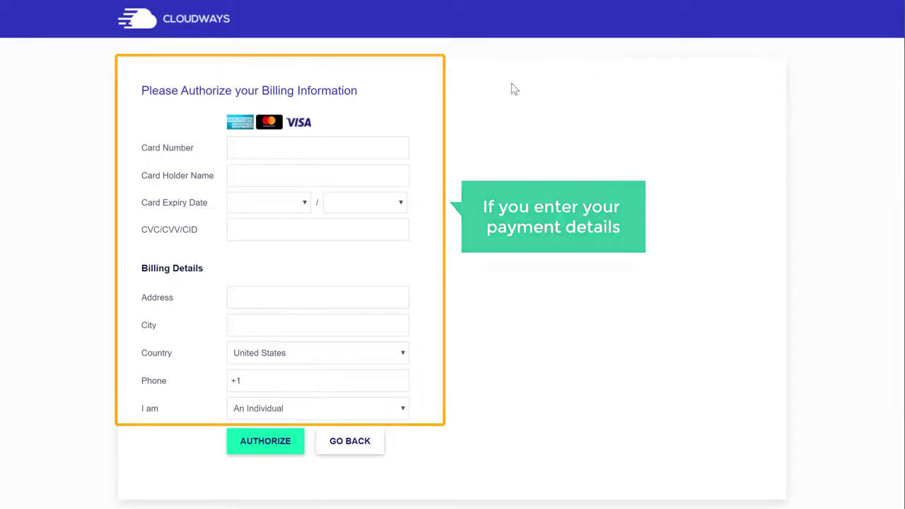
{"action": "left_click", "coordinate": [341, 147]}
{"action": "key", "text": "Down"}
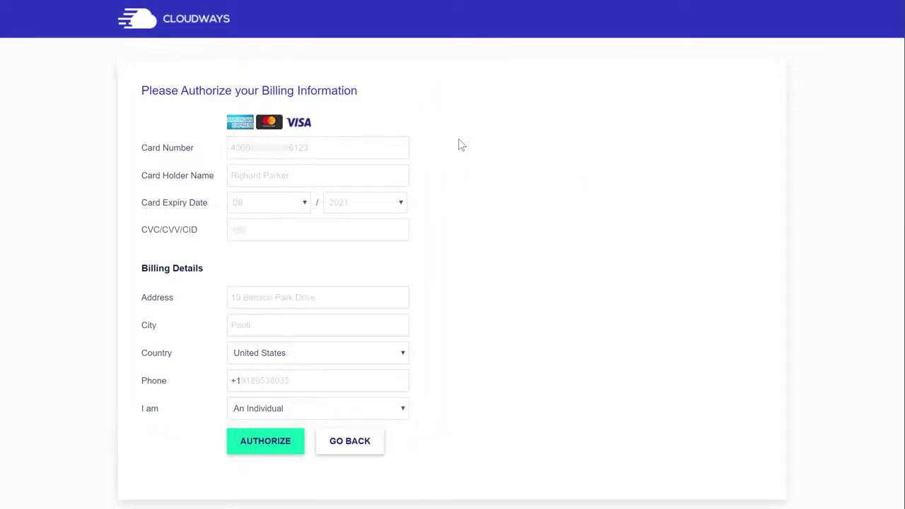
{"action": "key", "text": "Return"}
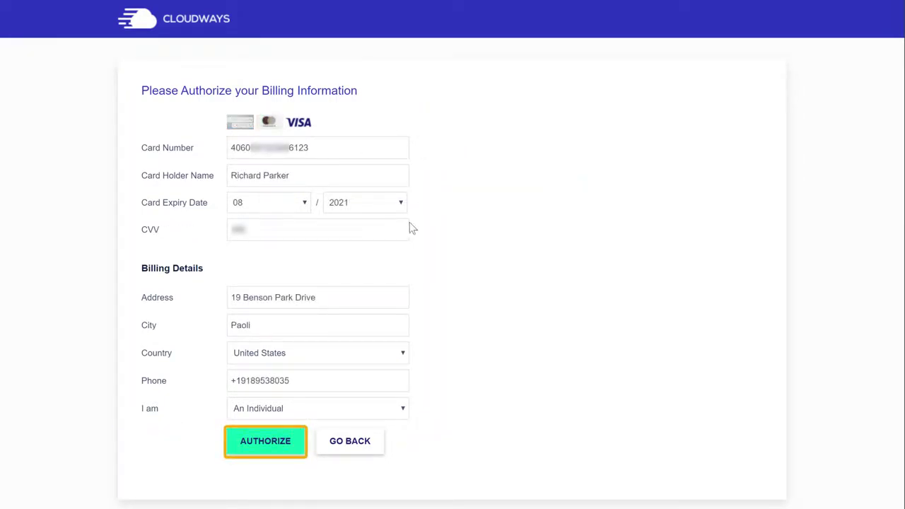
{"action": "left_click", "coordinate": [265, 445]}
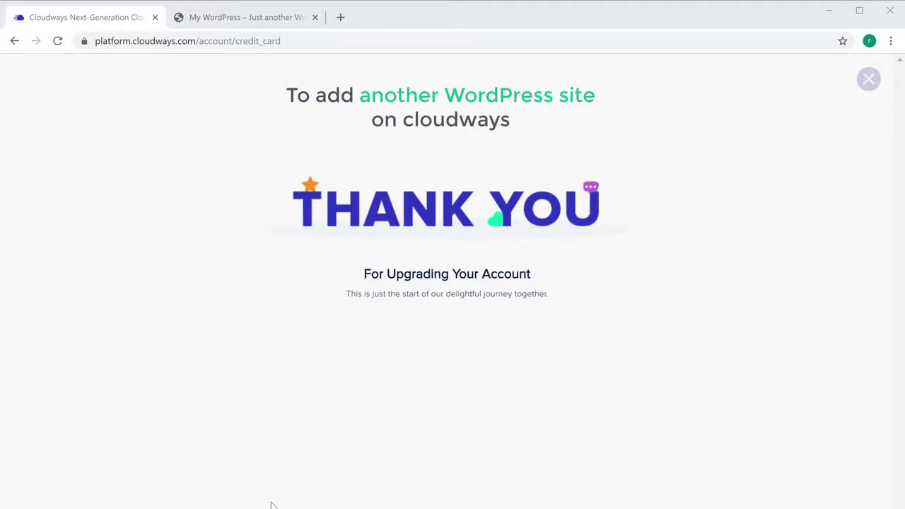
{"action": "left_click", "coordinate": [869, 82]}
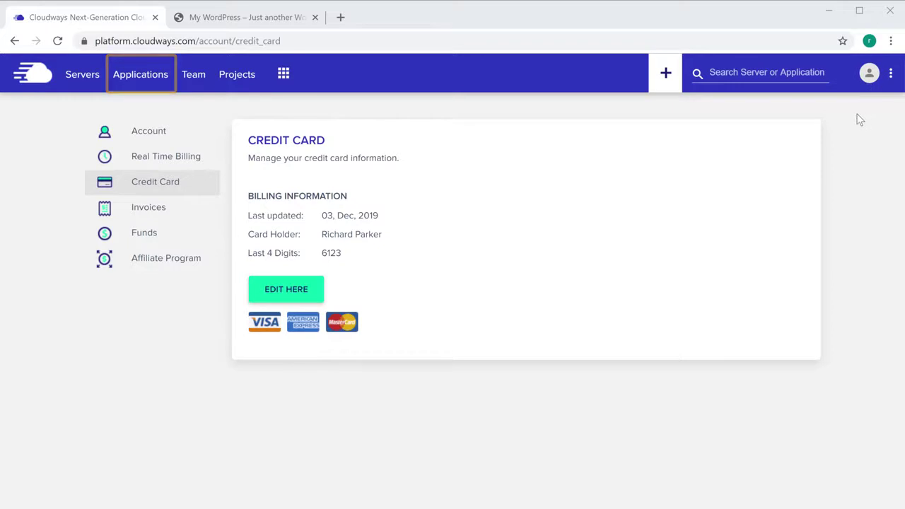
Step: Create a WordPress 5.2.4 application called My Second Site on Your Server
{"action": "left_click", "coordinate": [141, 83]}
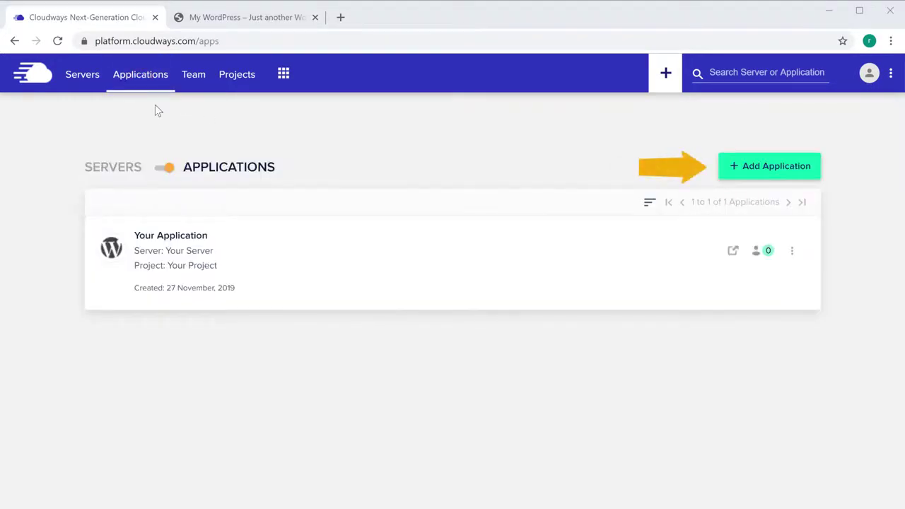
{"action": "left_click", "coordinate": [755, 175]}
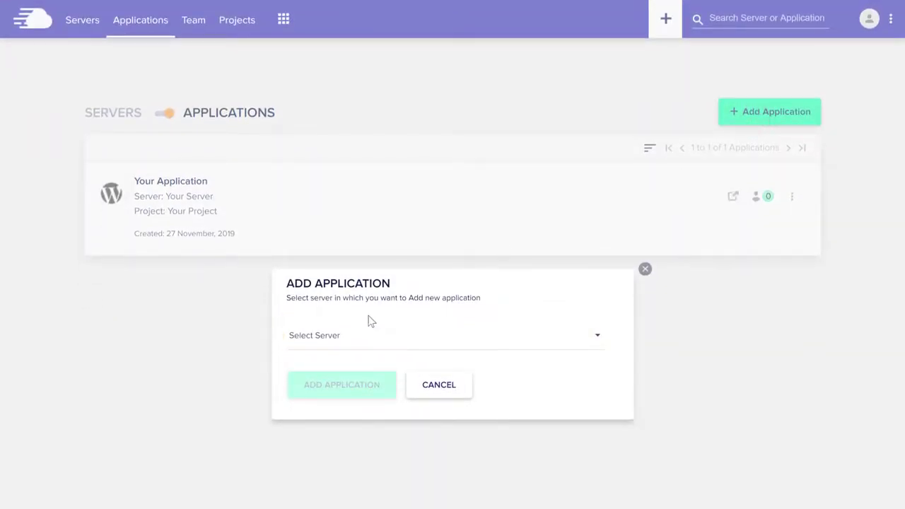
{"action": "left_click", "coordinate": [331, 346]}
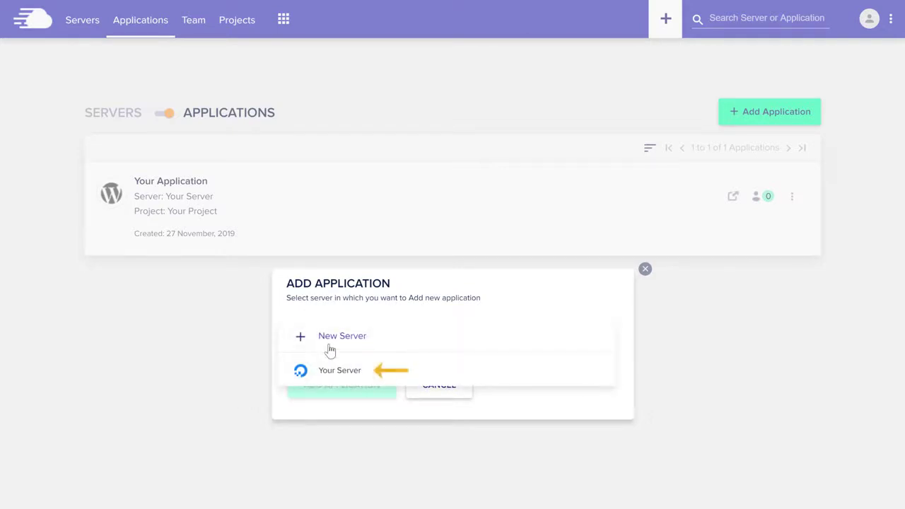
{"action": "left_click", "coordinate": [329, 375]}
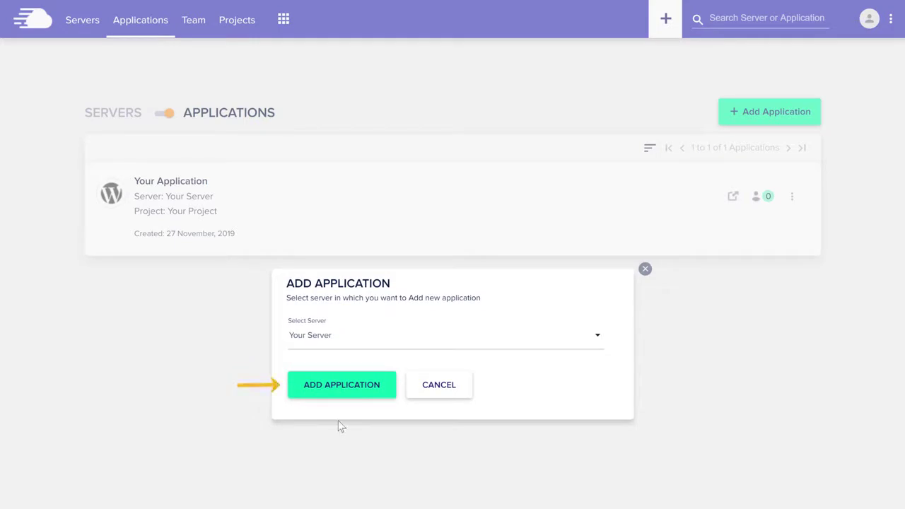
{"action": "left_click", "coordinate": [340, 394]}
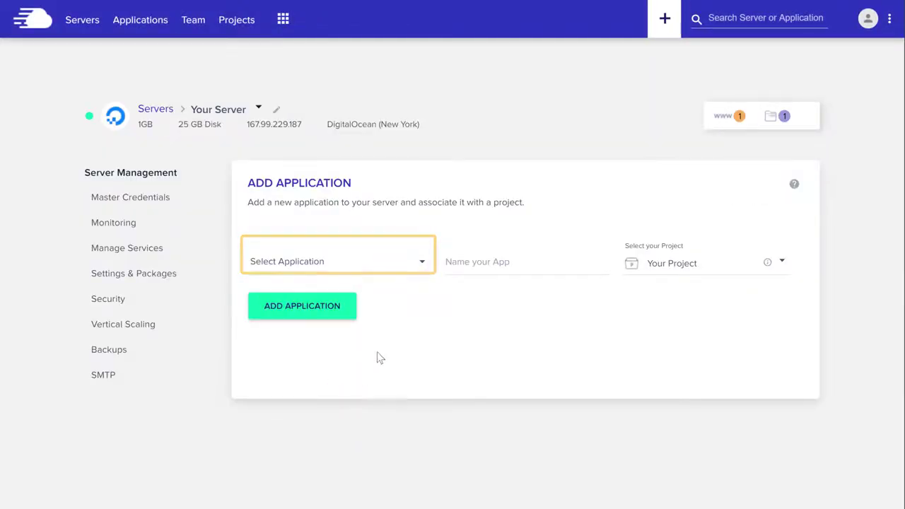
{"action": "left_click", "coordinate": [421, 265]}
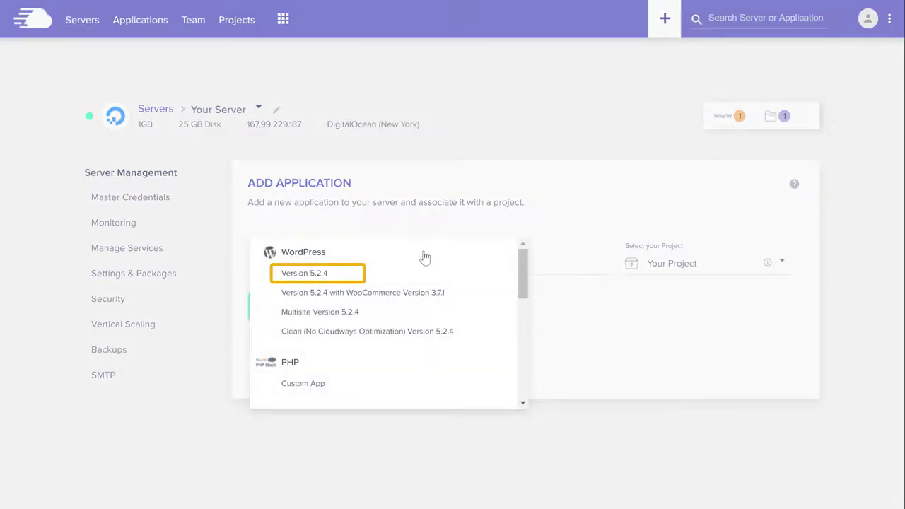
{"action": "left_click", "coordinate": [296, 278]}
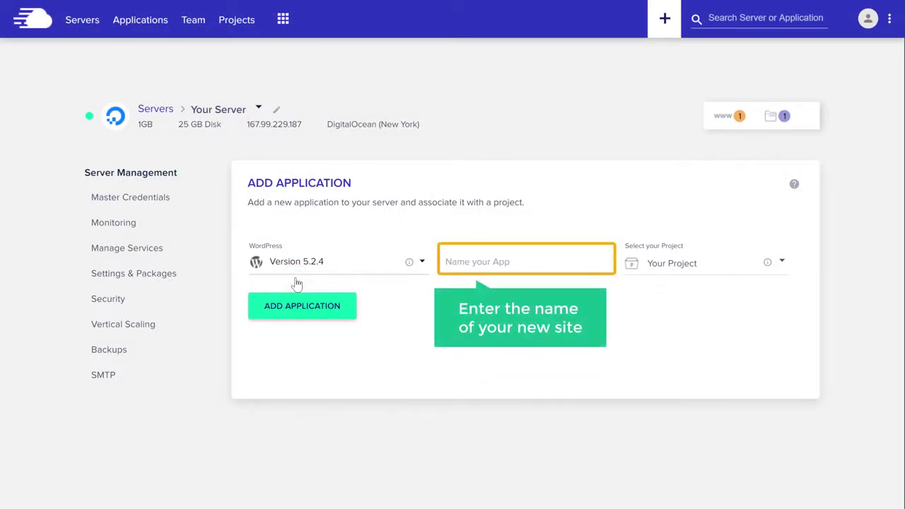
{"action": "left_click", "coordinate": [517, 263]}
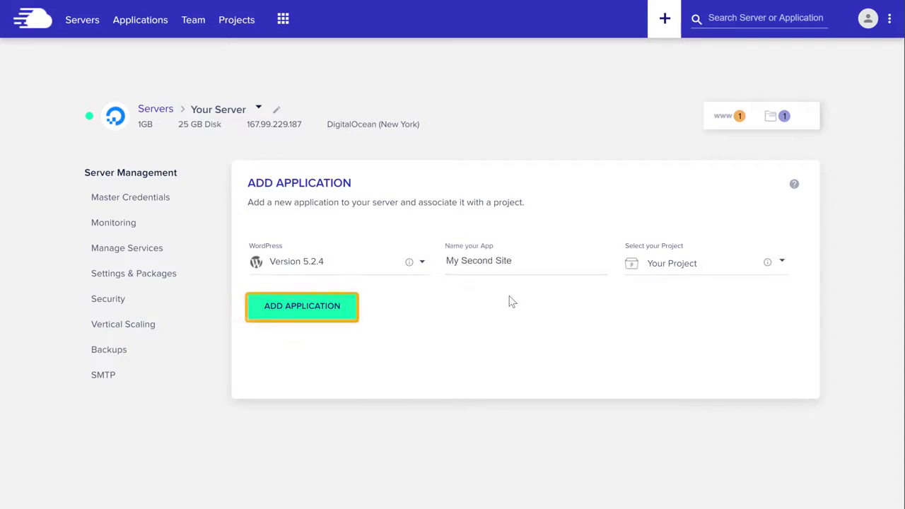
{"action": "left_click", "coordinate": [301, 311]}
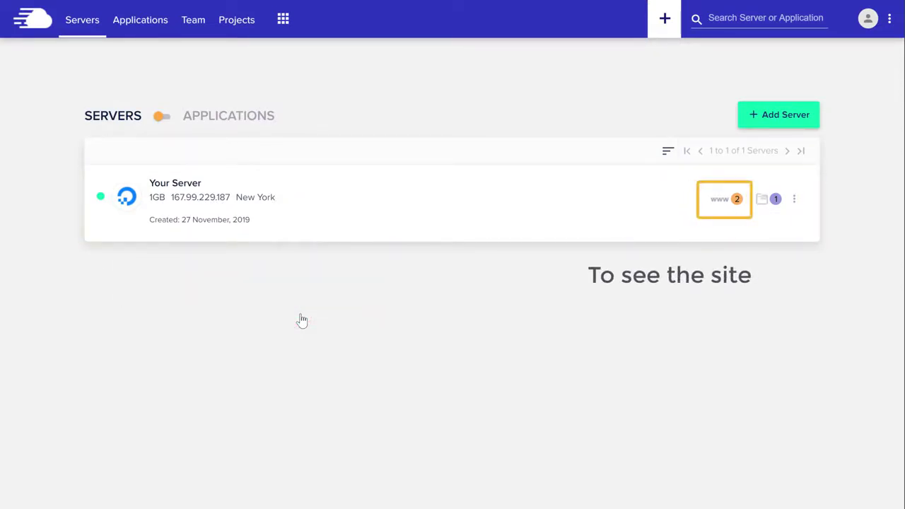
Step: Open My Second Site's details and launch its cloudwaysapps.com URL in a new tab
{"action": "left_click", "coordinate": [738, 212]}
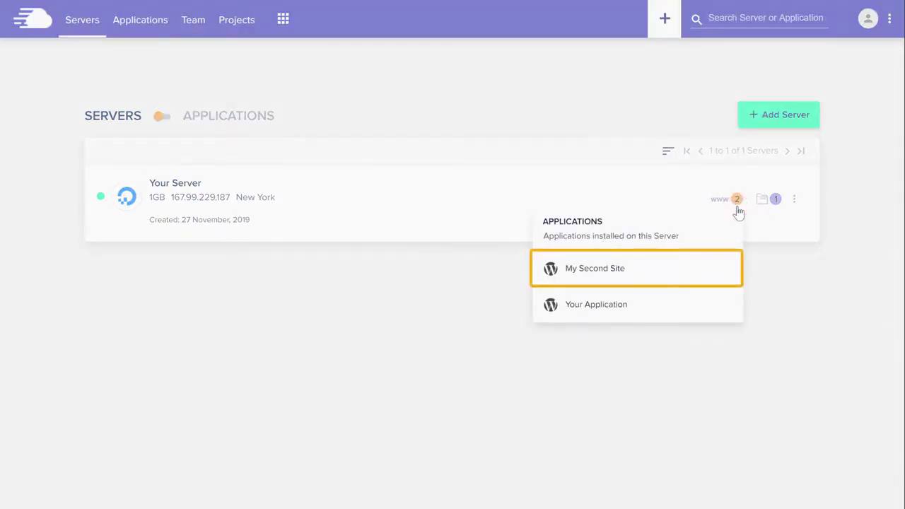
{"action": "left_click", "coordinate": [591, 275]}
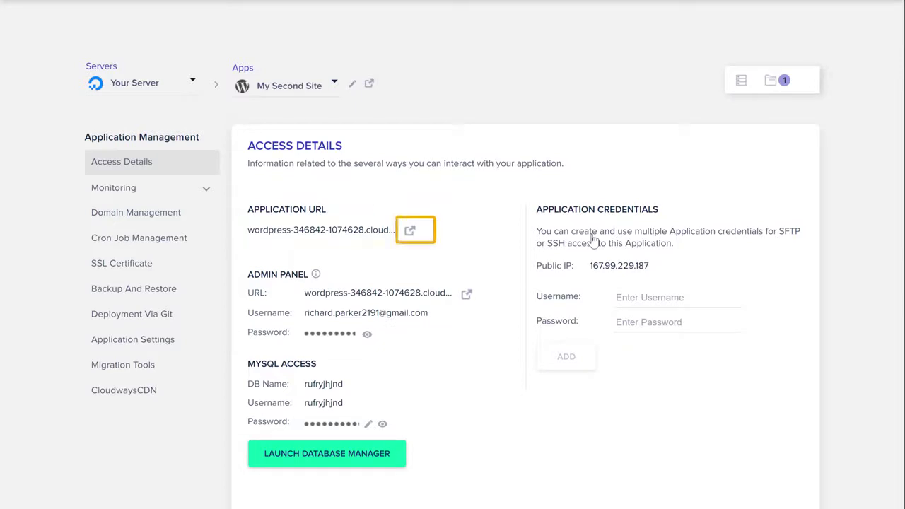
{"action": "left_click", "coordinate": [410, 235]}
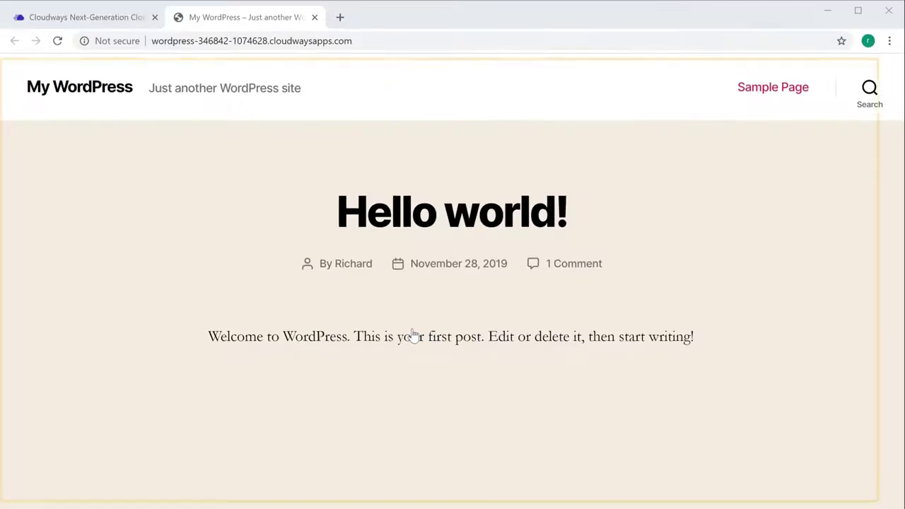